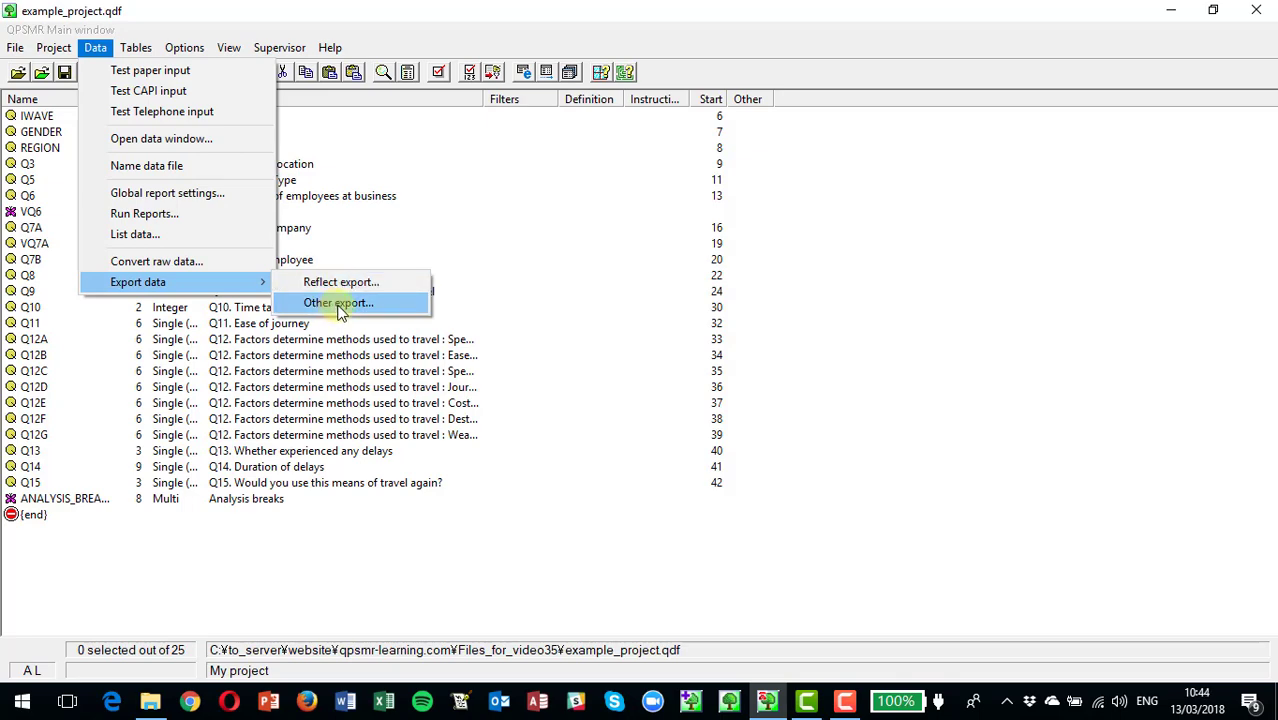
# - Export data.asc in Triple-s version 2.0 XML format, saving the output as example_project SSS.asc
pyautogui.click(340, 311)
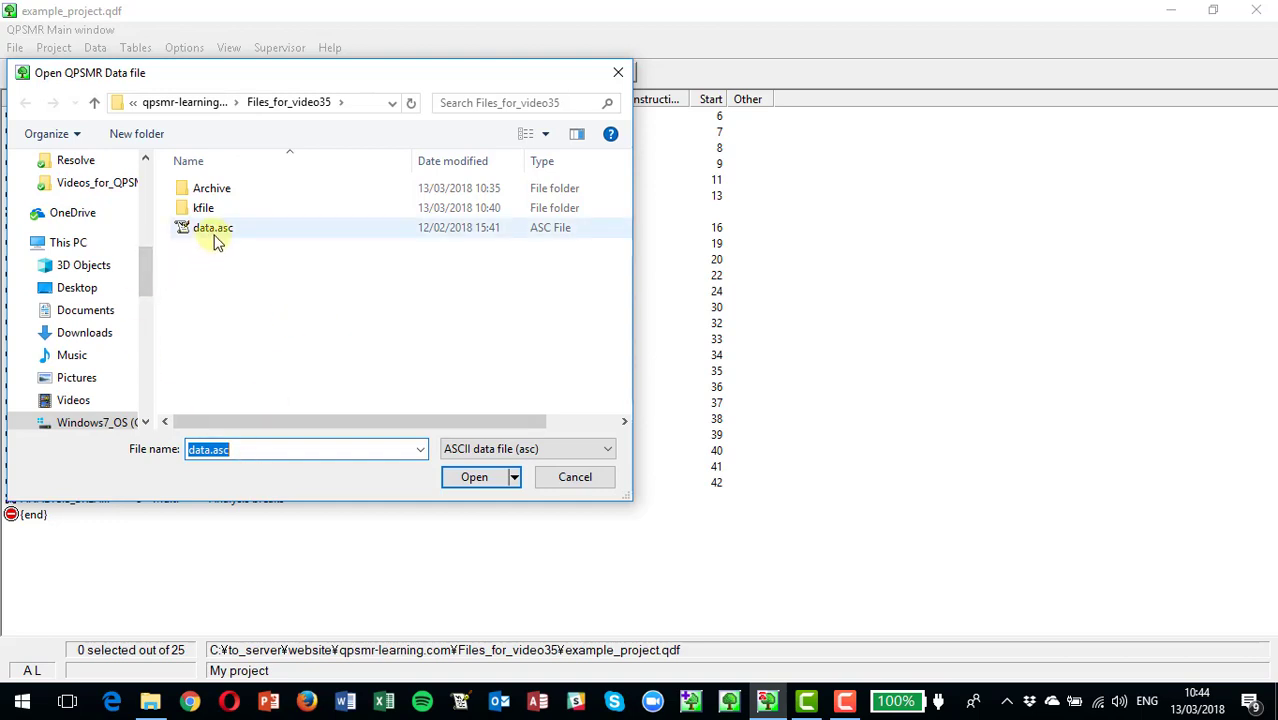
pyautogui.click(474, 478)
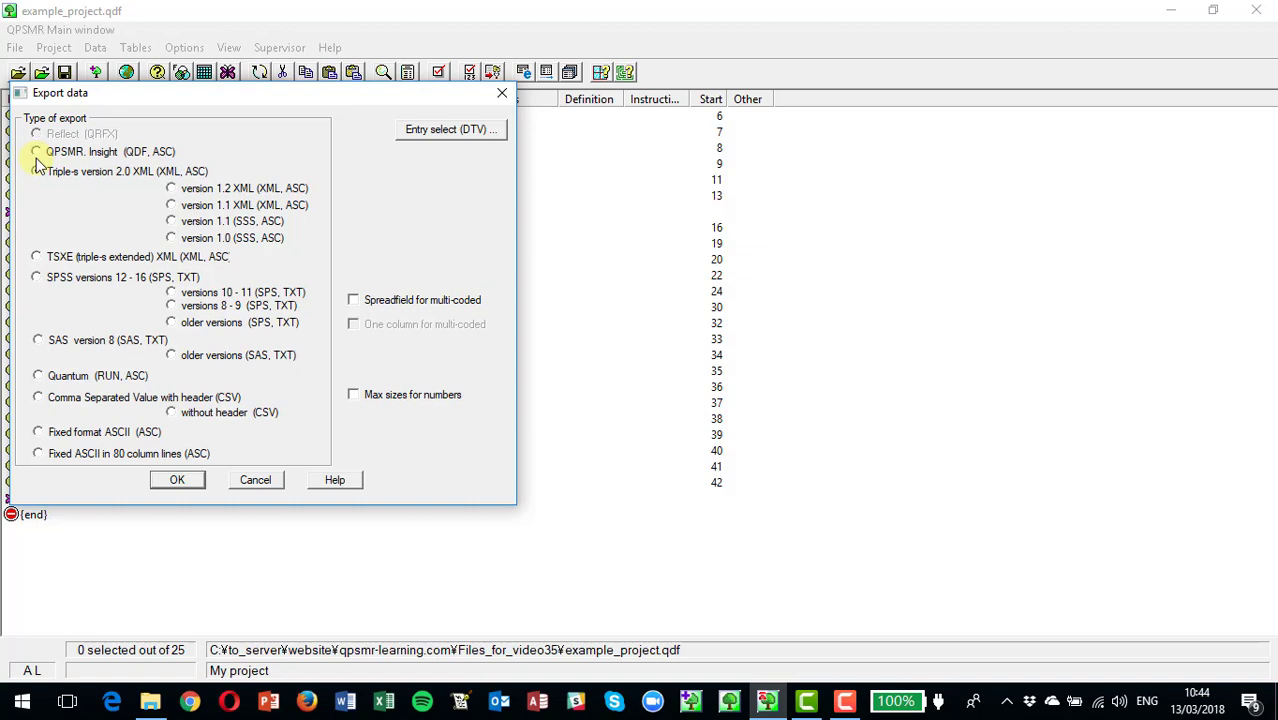
pyautogui.click(37, 170)
pyautogui.click(37, 279)
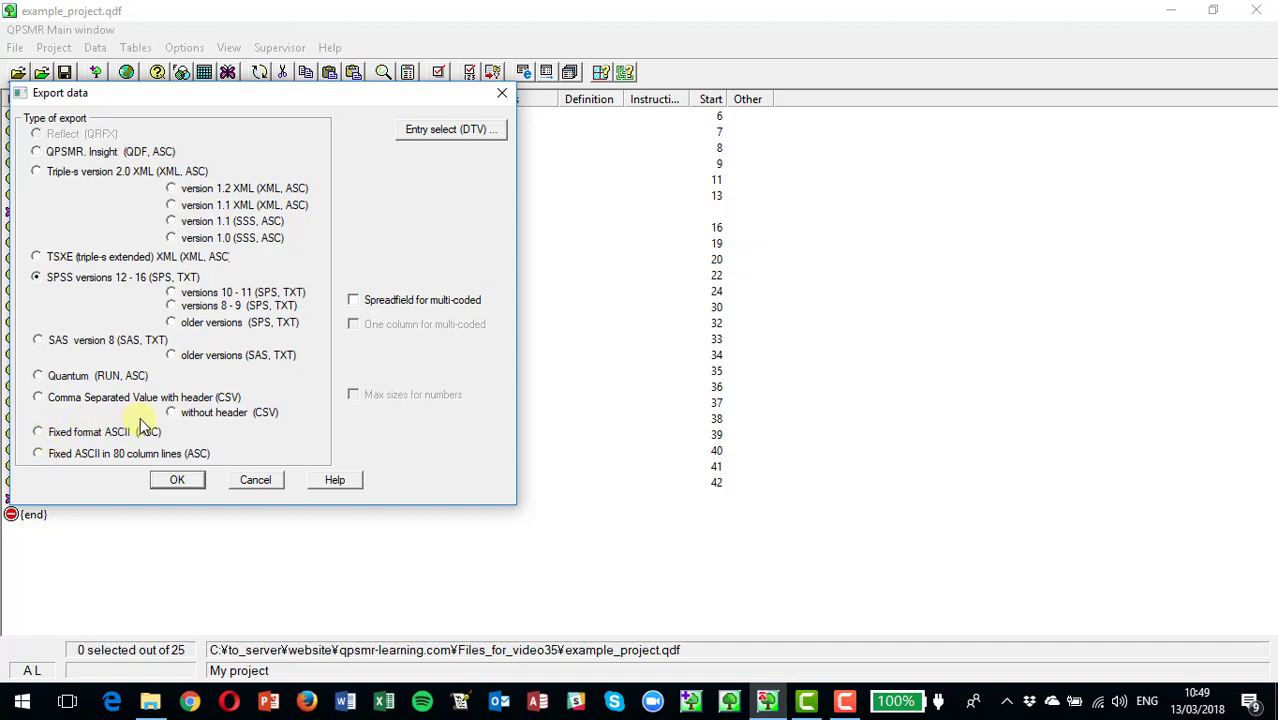
pyautogui.click(39, 399)
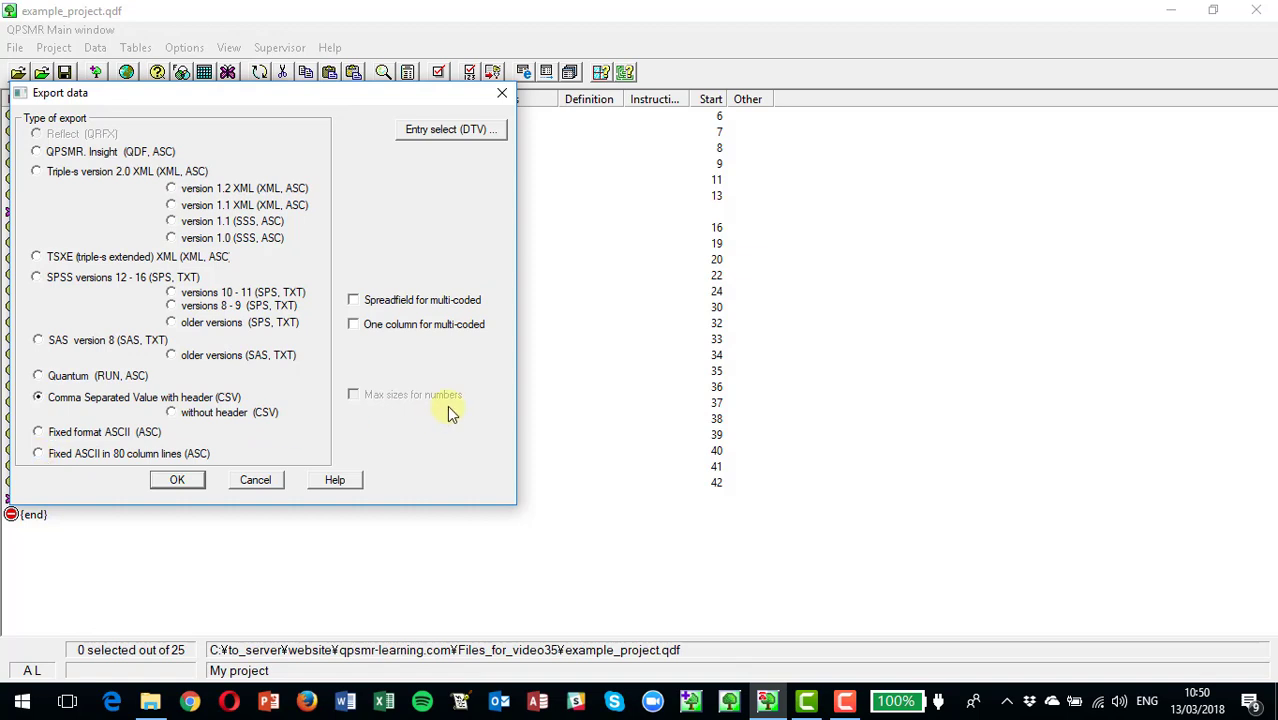
pyautogui.click(38, 173)
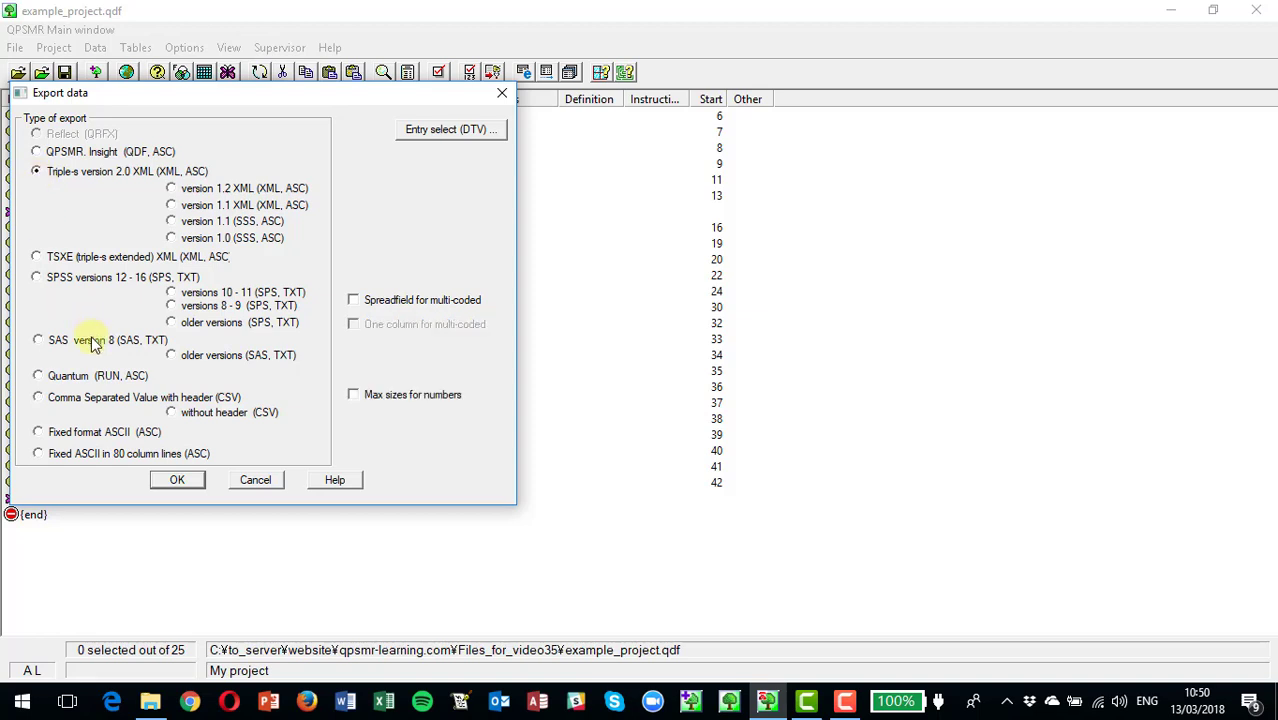
pyautogui.click(177, 481)
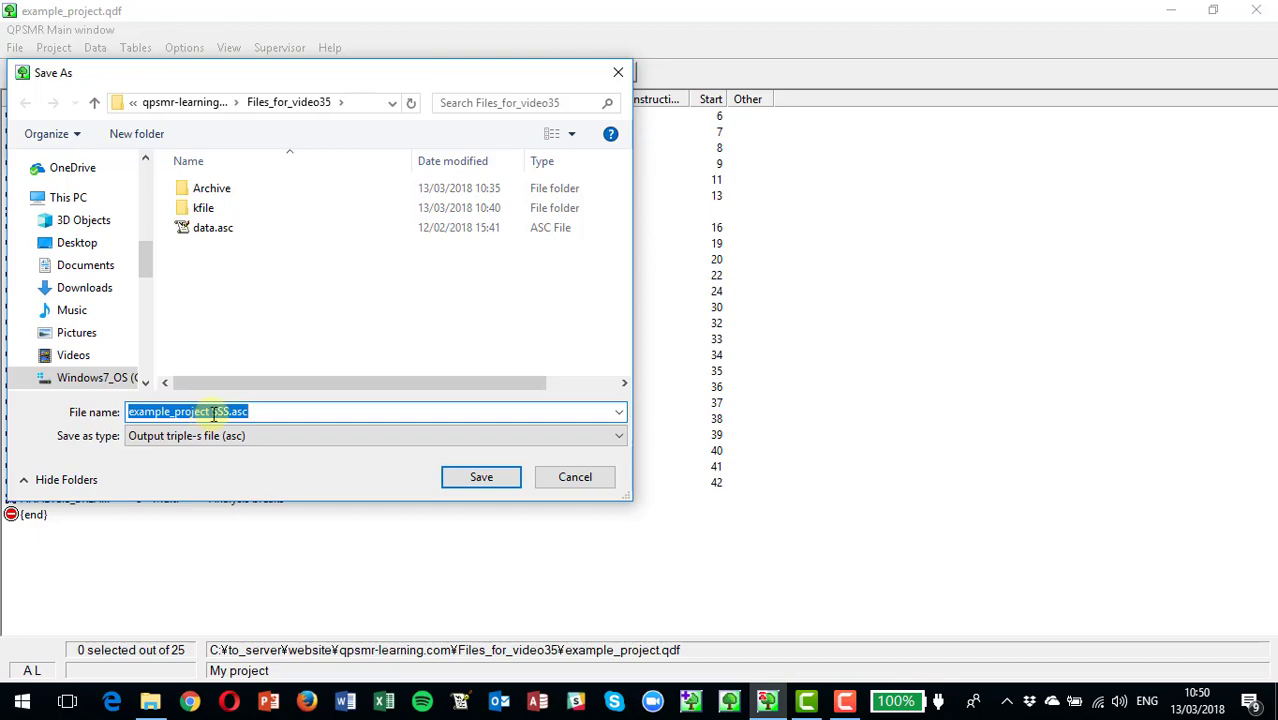
pyautogui.click(487, 477)
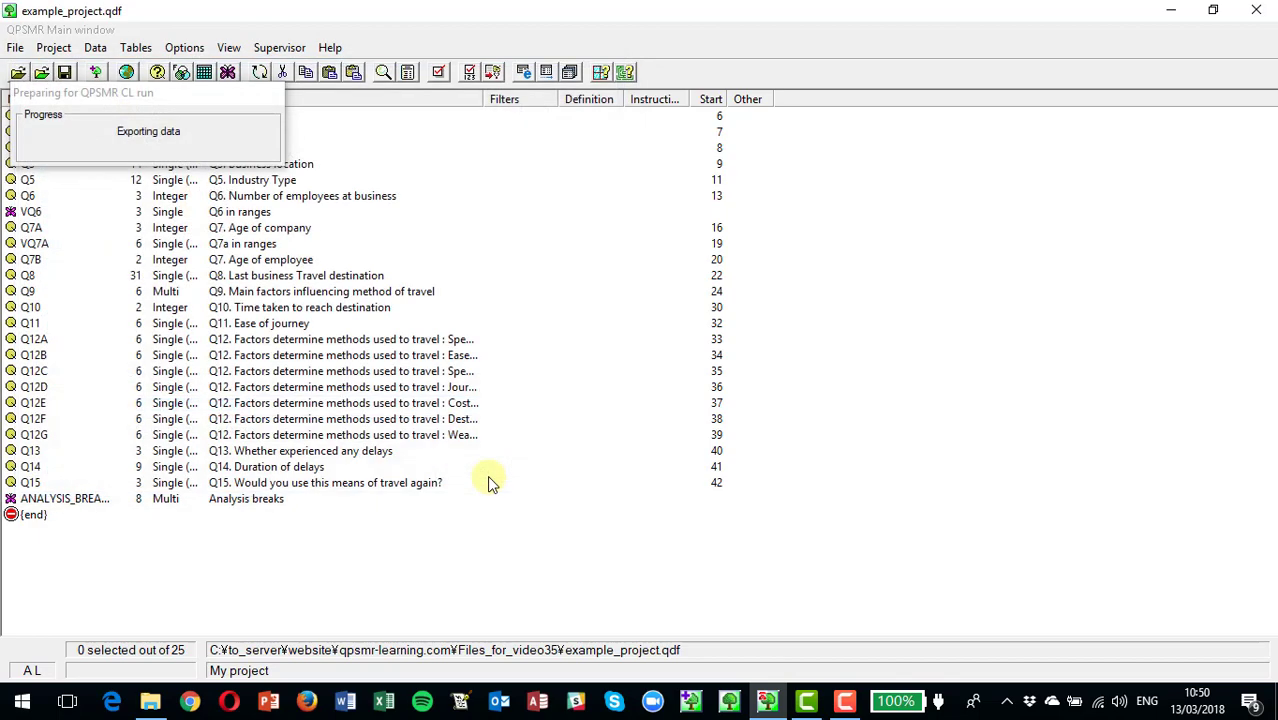
# - Switch to File Explorer, examine the variable definitions in example_project SSS.xml, close it and locate example_project SSS.asc
pyautogui.click(150, 702)
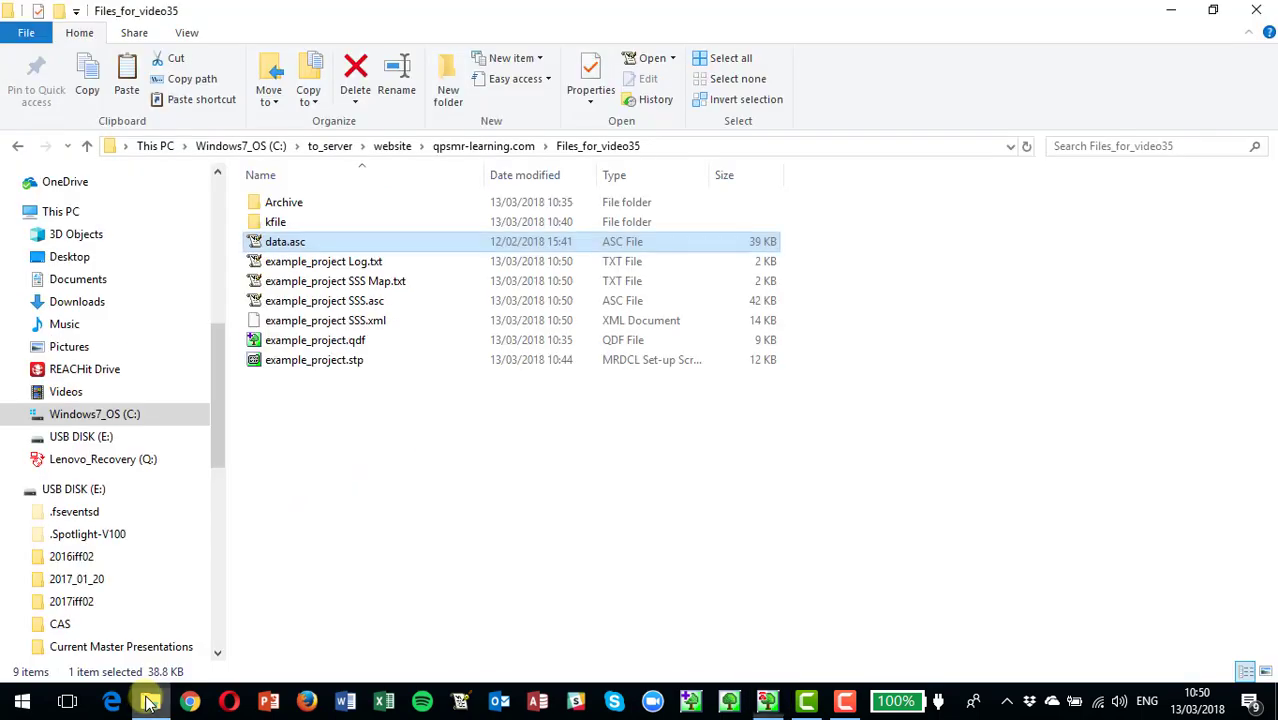
pyautogui.doubleClick(357, 322)
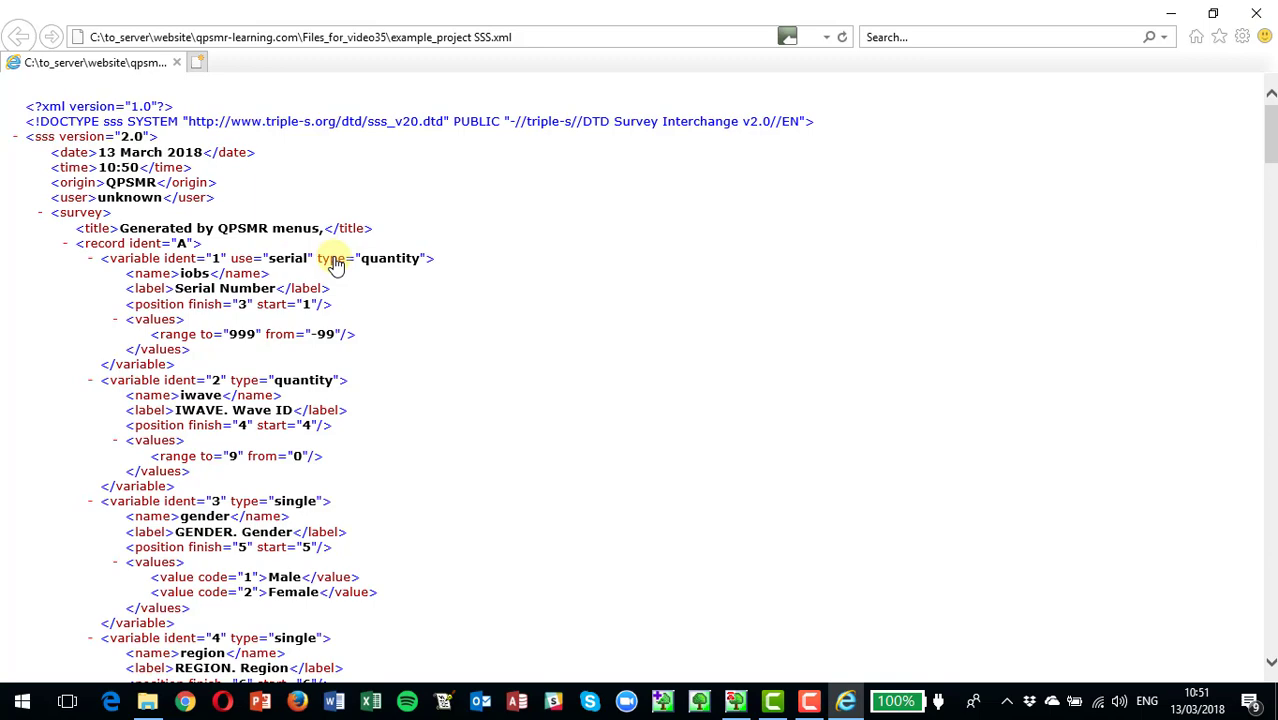
pyautogui.scroll(-3, 335, 262)
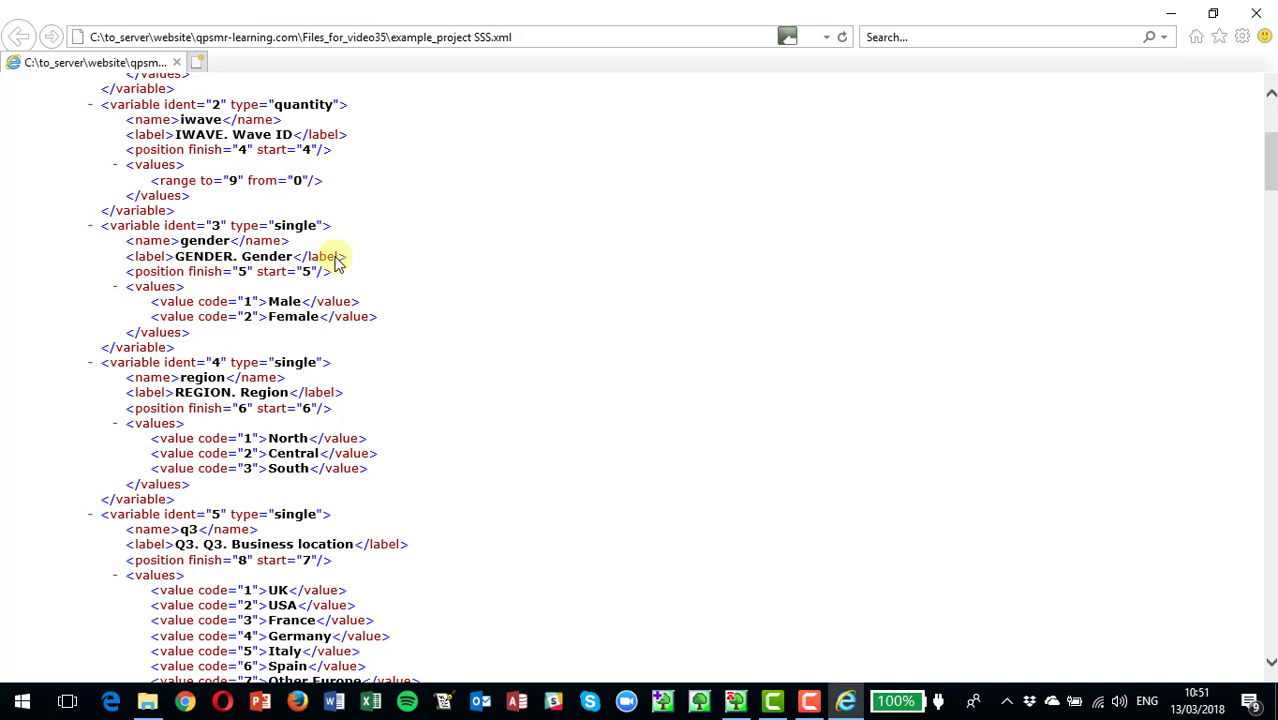
pyautogui.scroll(3, 335, 262)
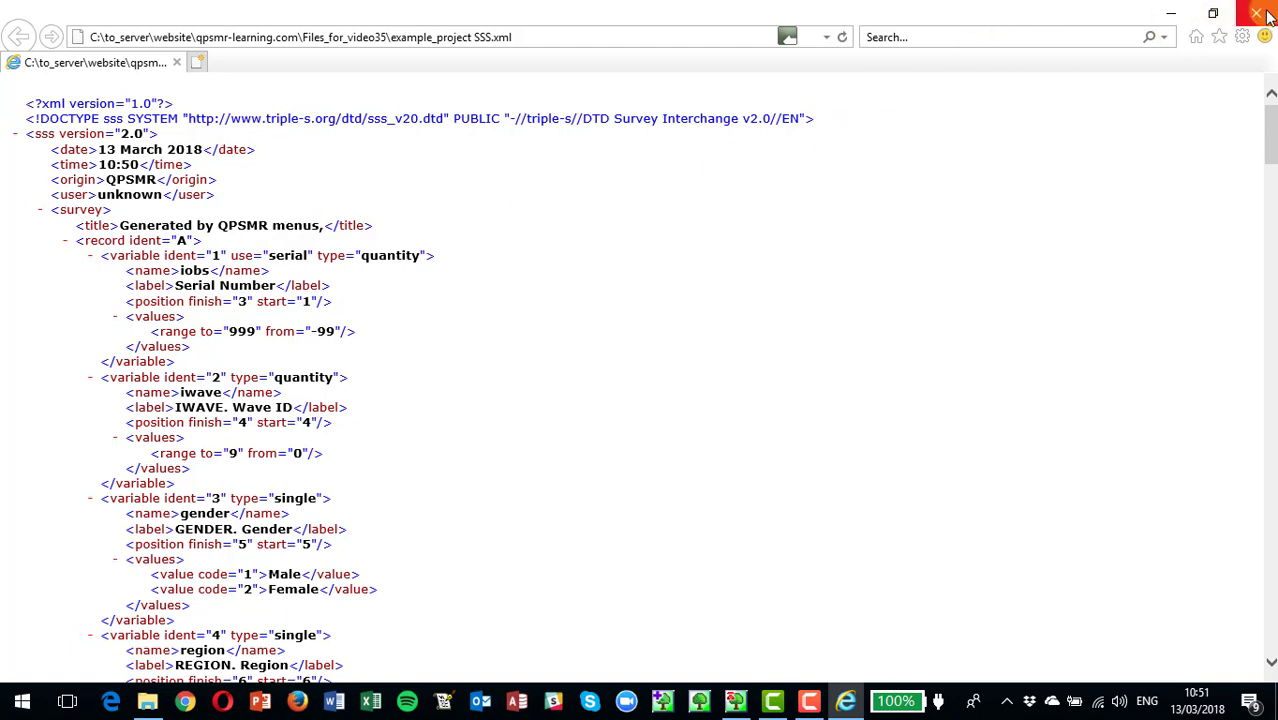
pyautogui.click(1258, 14)
pyautogui.click(350, 302)
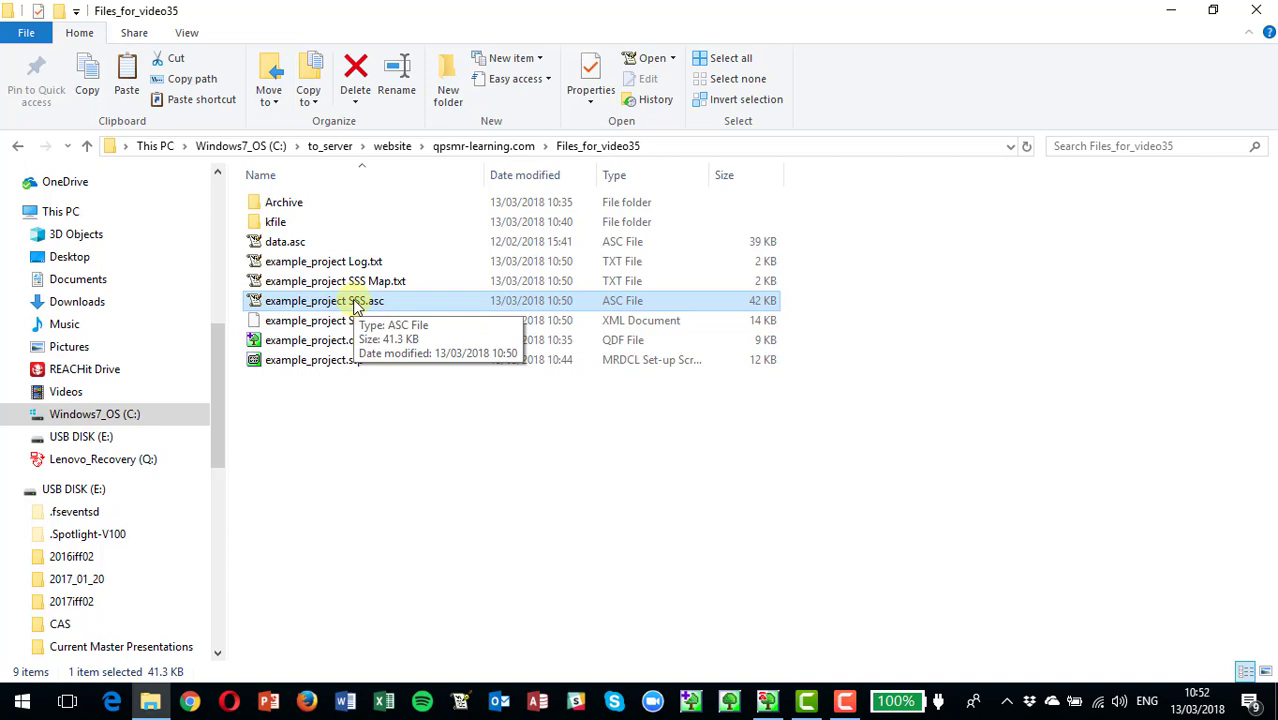
# - Switch back to QPSMR and start another non-Reflect export using data.asc as the data file
pyautogui.click(768, 704)
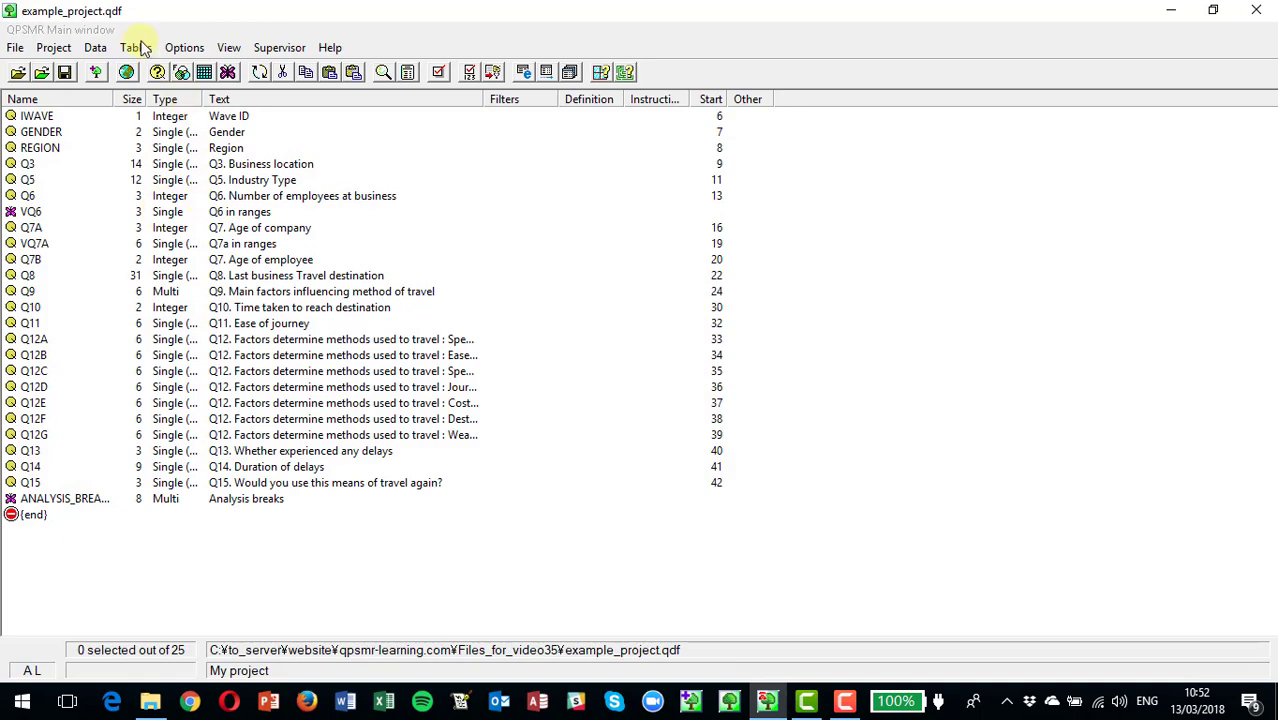
pyautogui.click(101, 51)
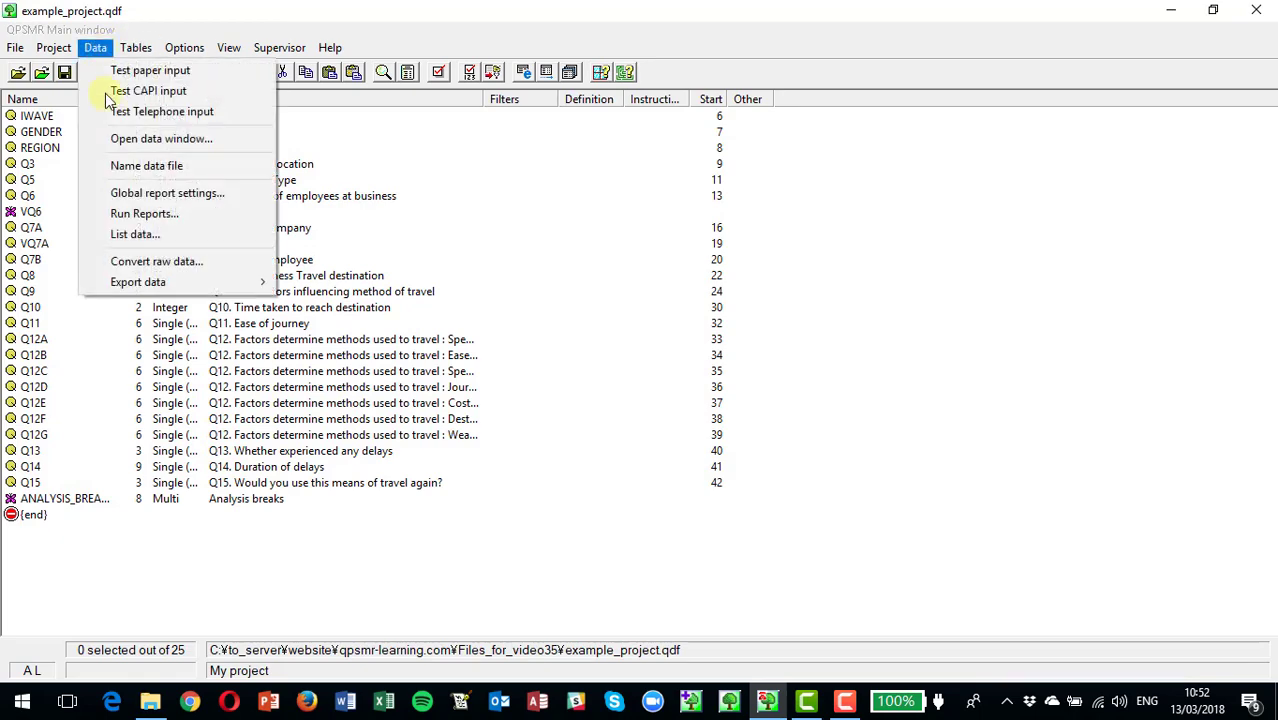
pyautogui.moveTo(170, 291)
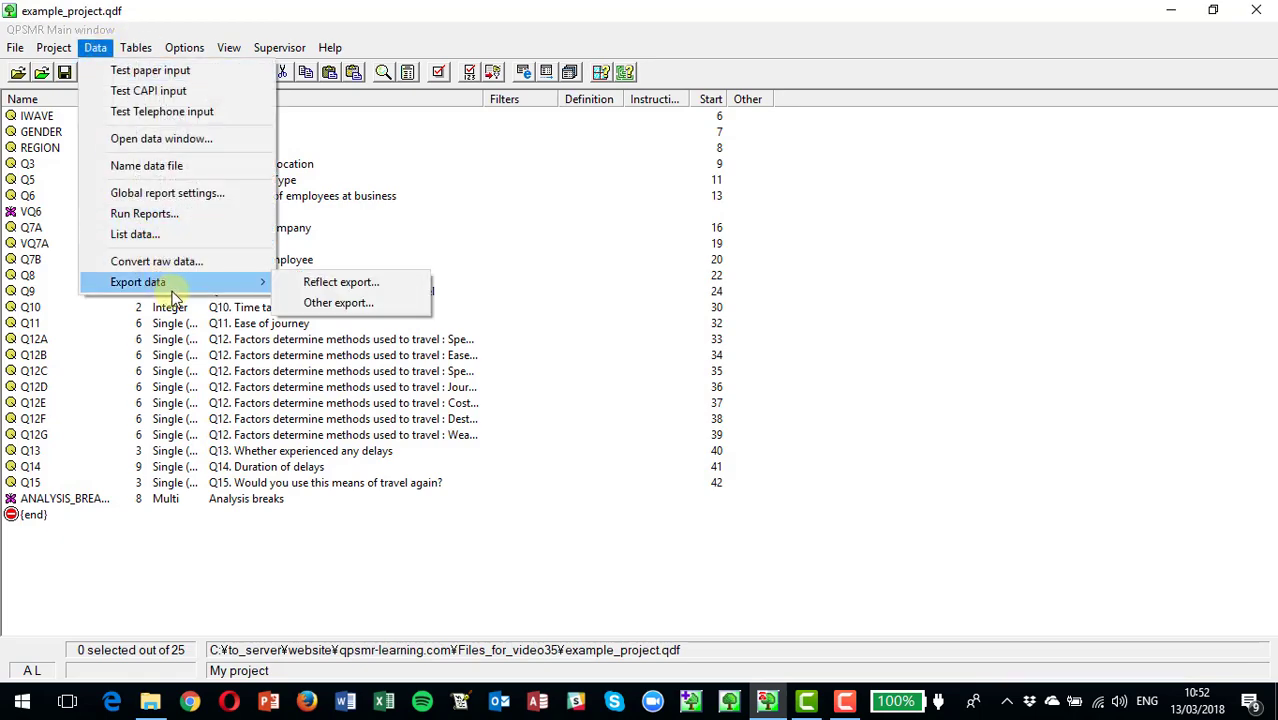
pyautogui.click(345, 303)
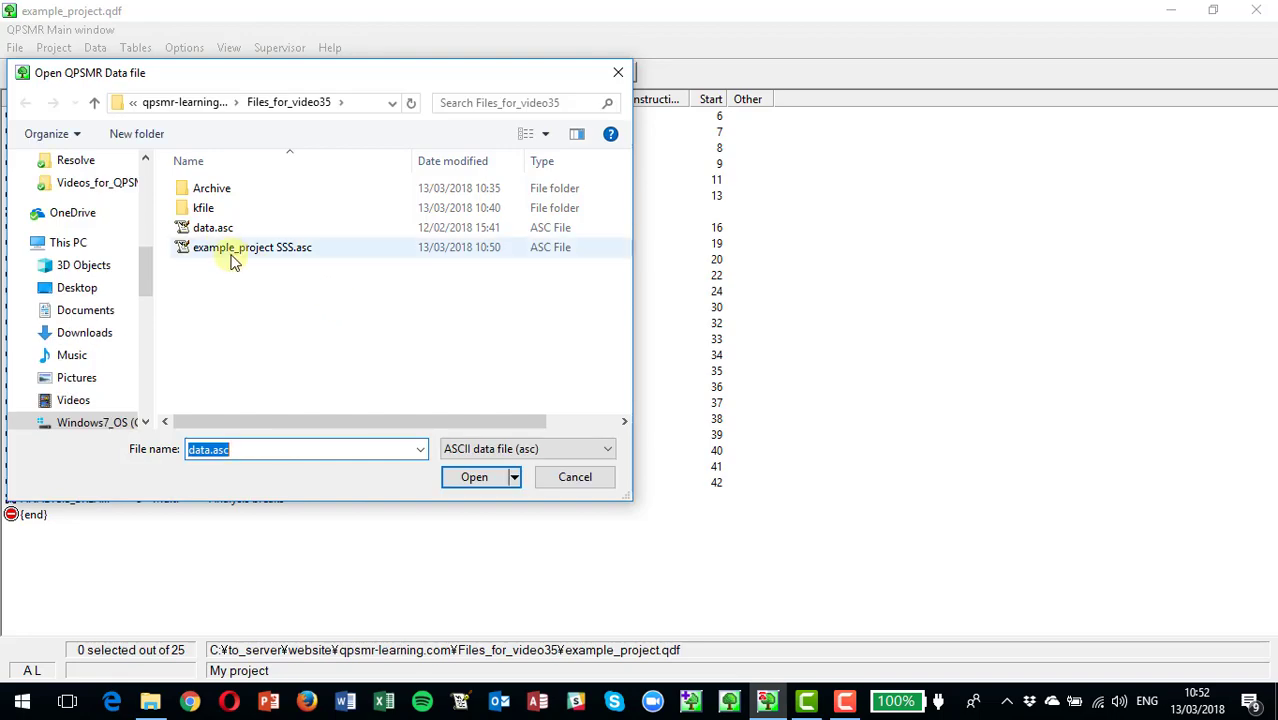
pyautogui.doubleClick(215, 229)
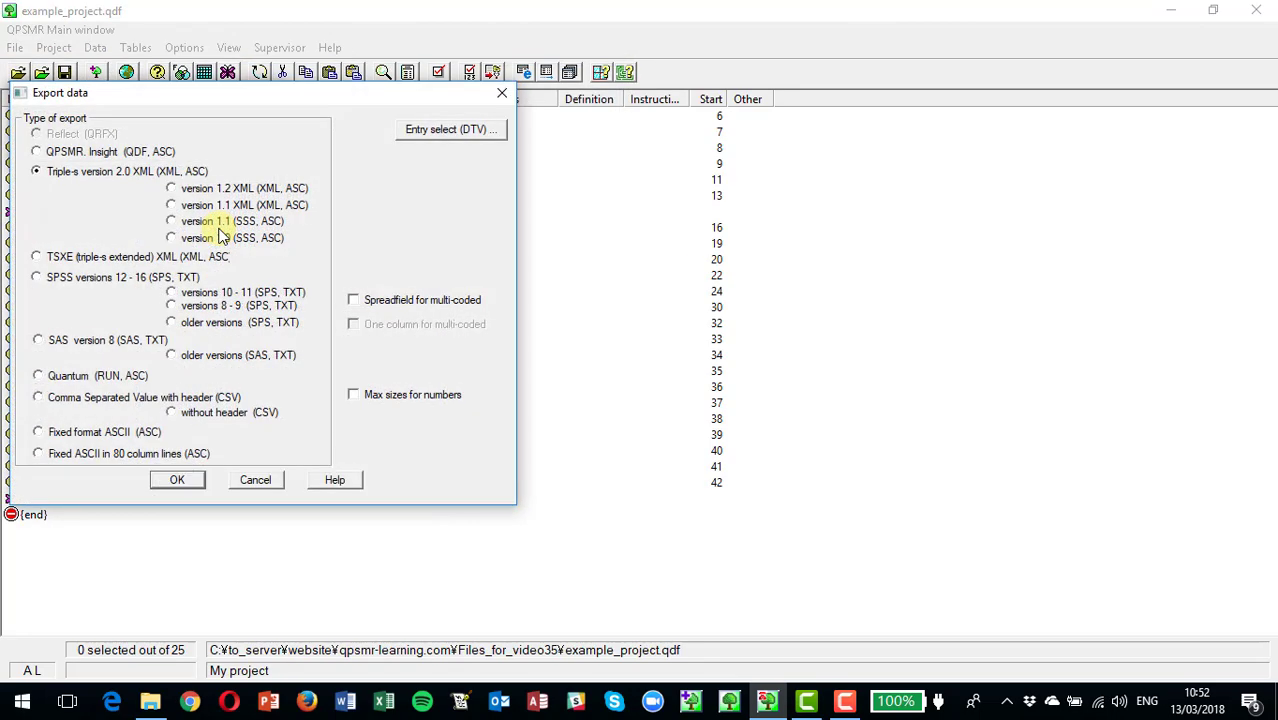
# - Make an entry-selection DTV file named my_dtv.dtv, accept its usage settings and leave the export setup without exporting
pyautogui.click(449, 131)
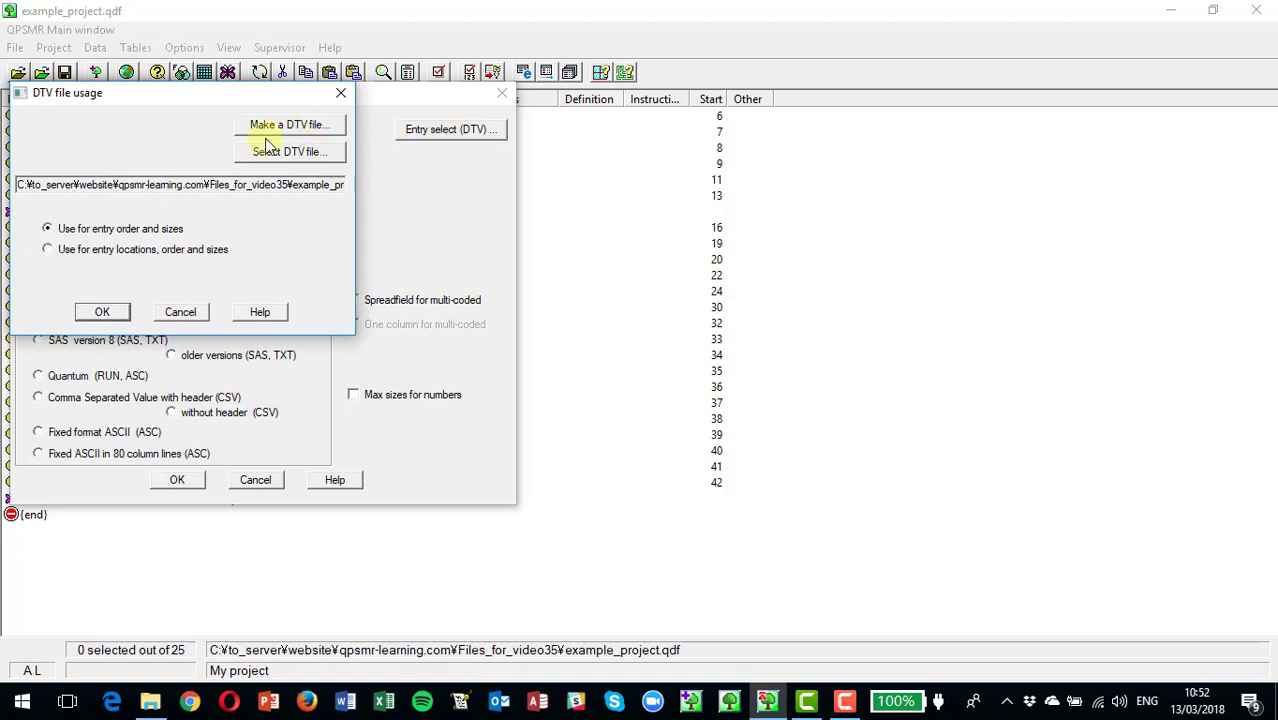
pyautogui.click(293, 127)
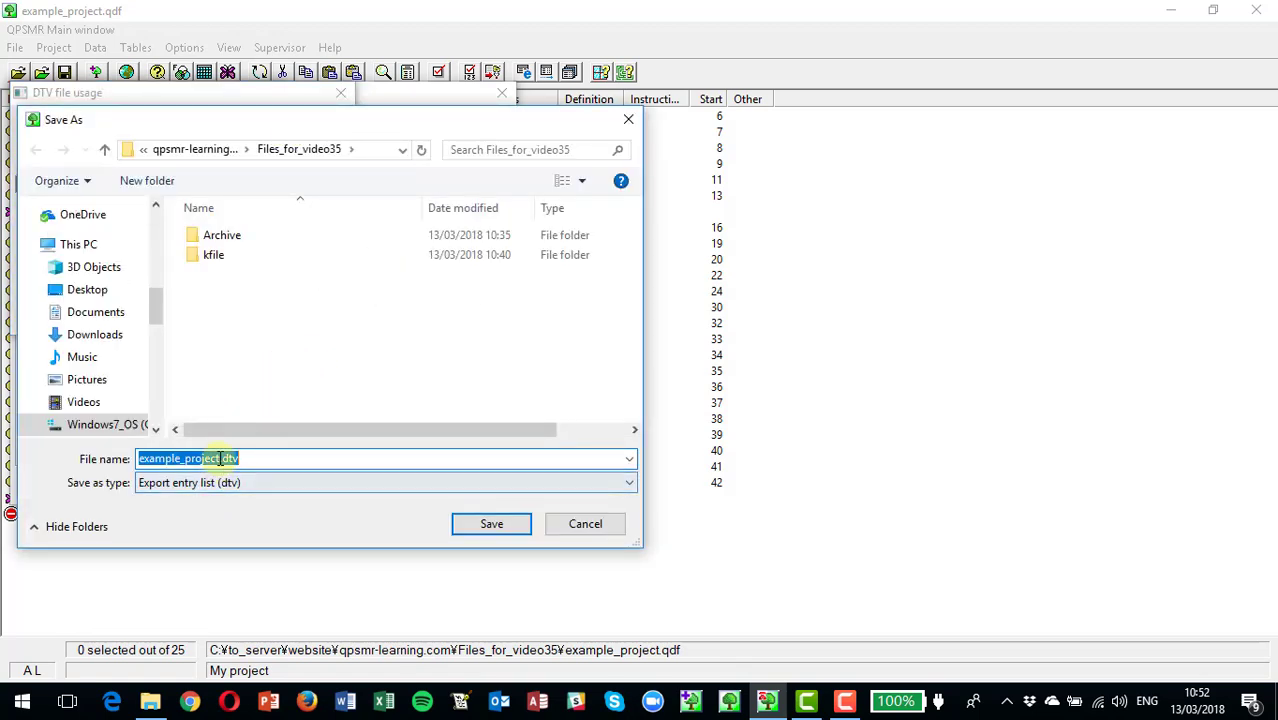
pyautogui.write('m')
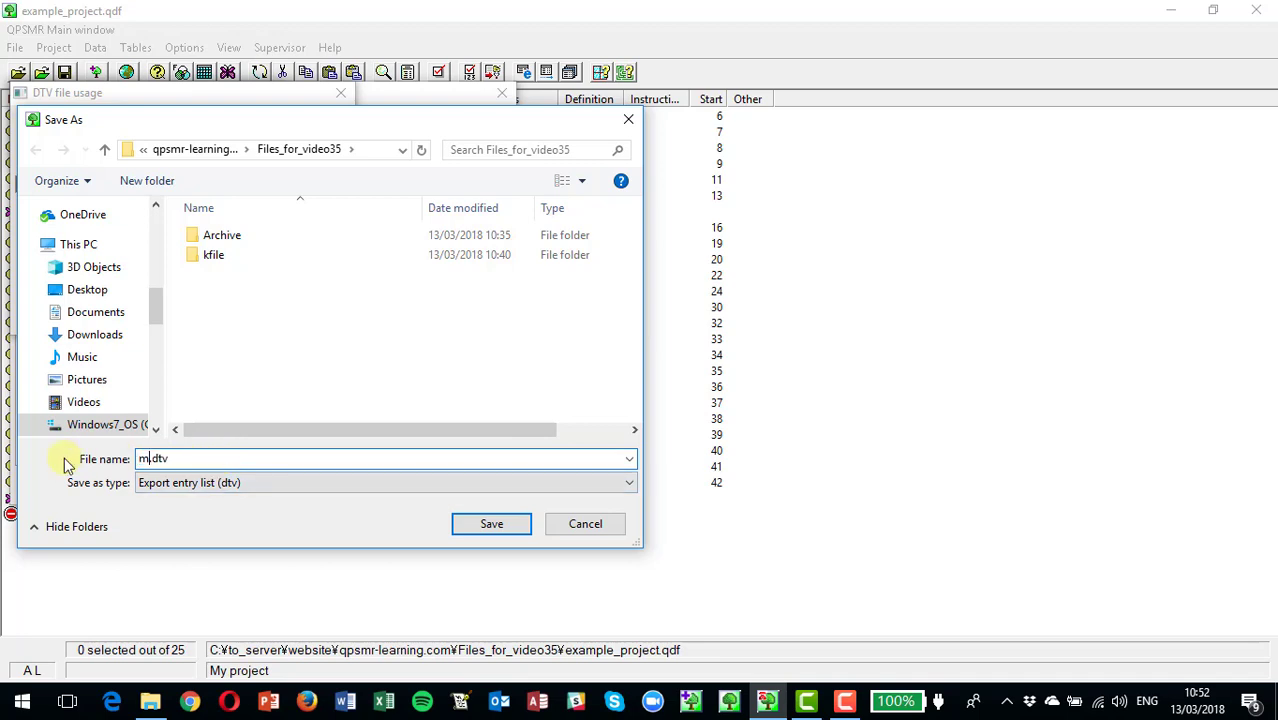
pyautogui.write('y_dtv')
pyautogui.click(495, 525)
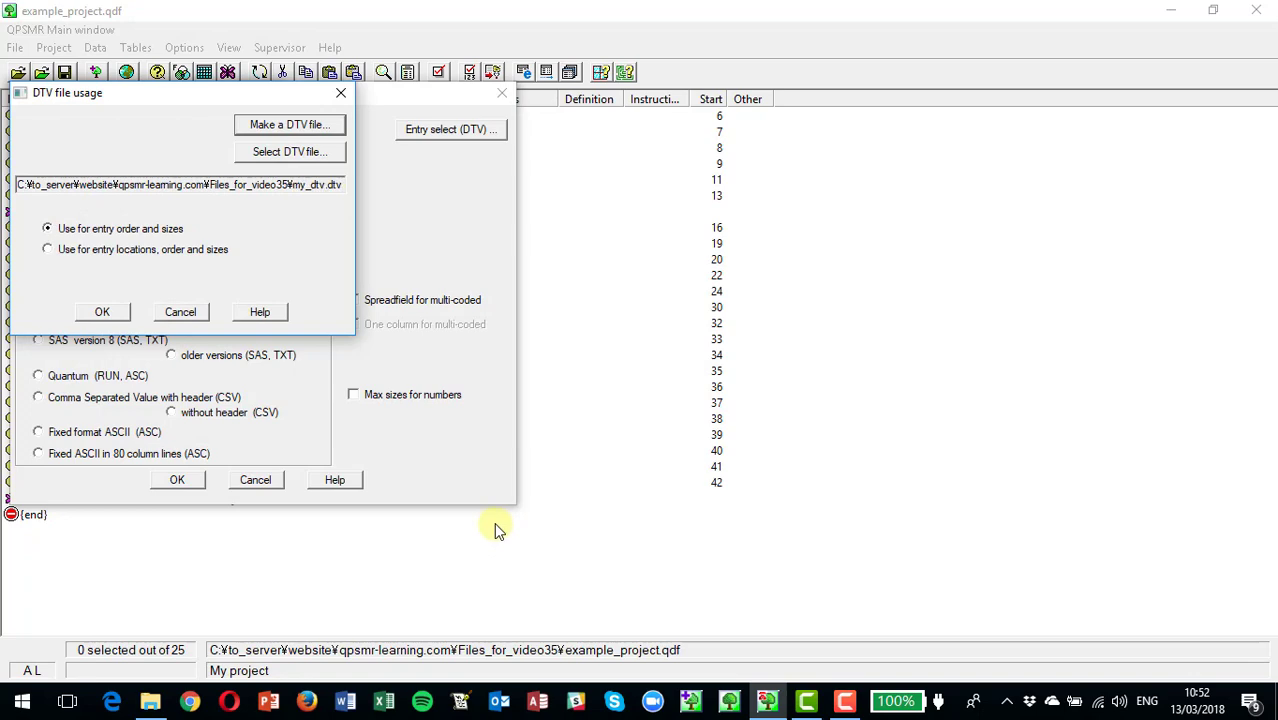
pyautogui.click(98, 314)
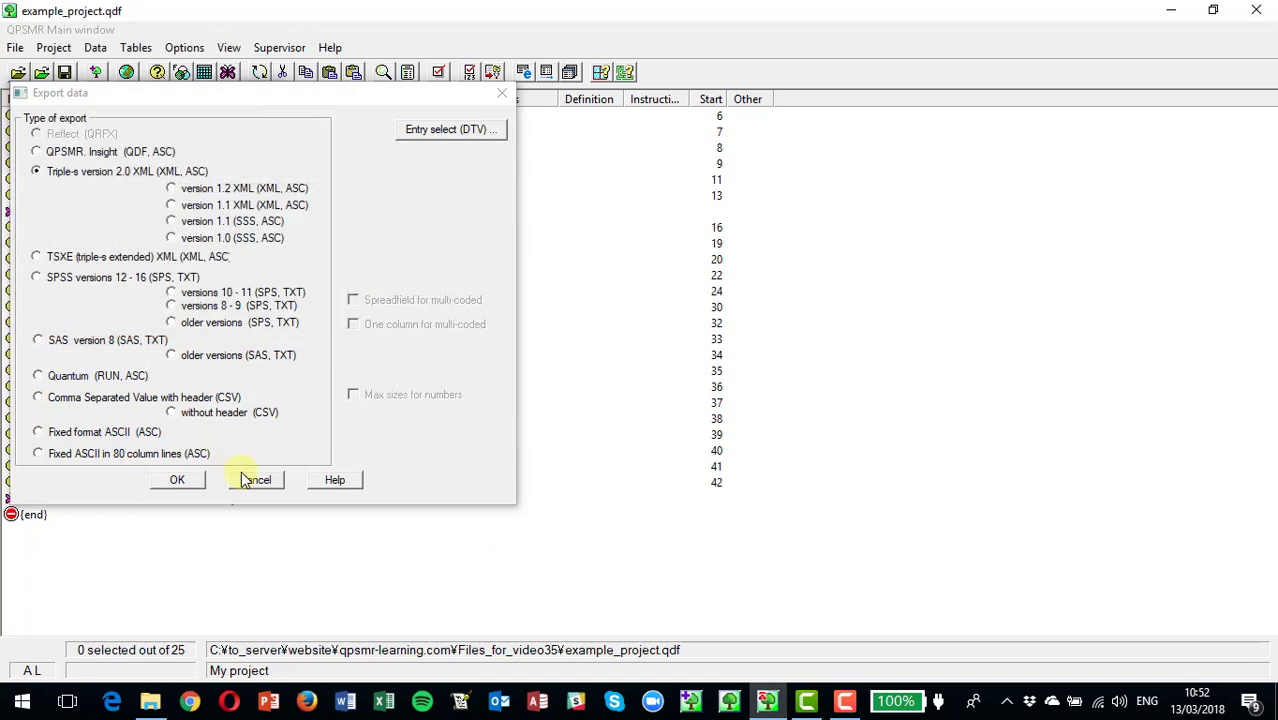
pyautogui.click(252, 481)
# - Switch to File Explorer and open my_dtv.dtv with Vi Compatible Editor for Windows
pyautogui.click(150, 702)
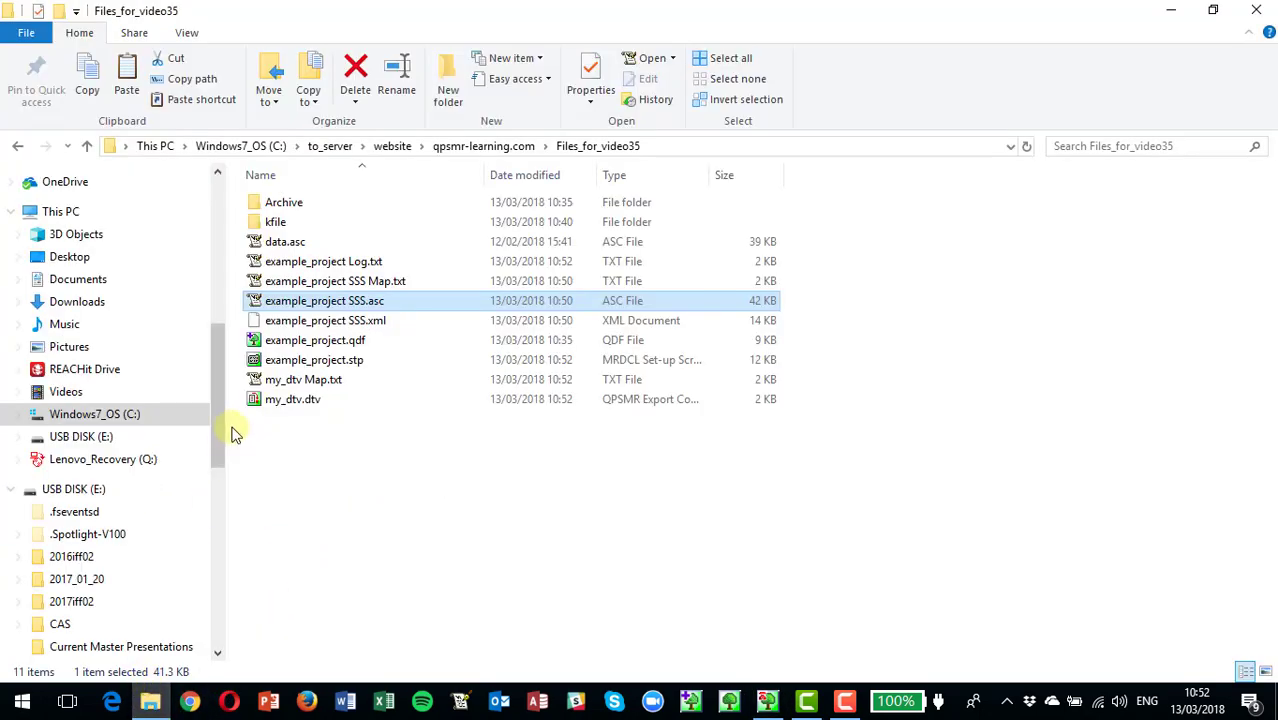
pyautogui.click(309, 403)
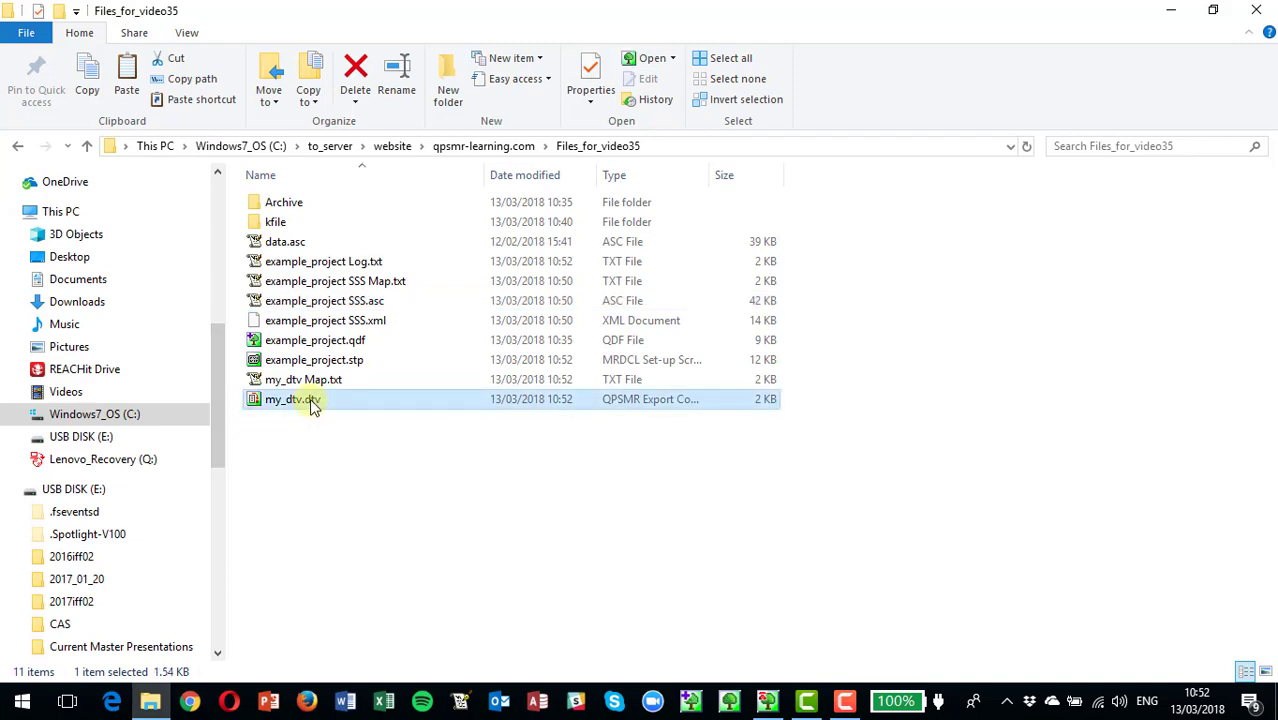
pyautogui.rightClick(312, 404)
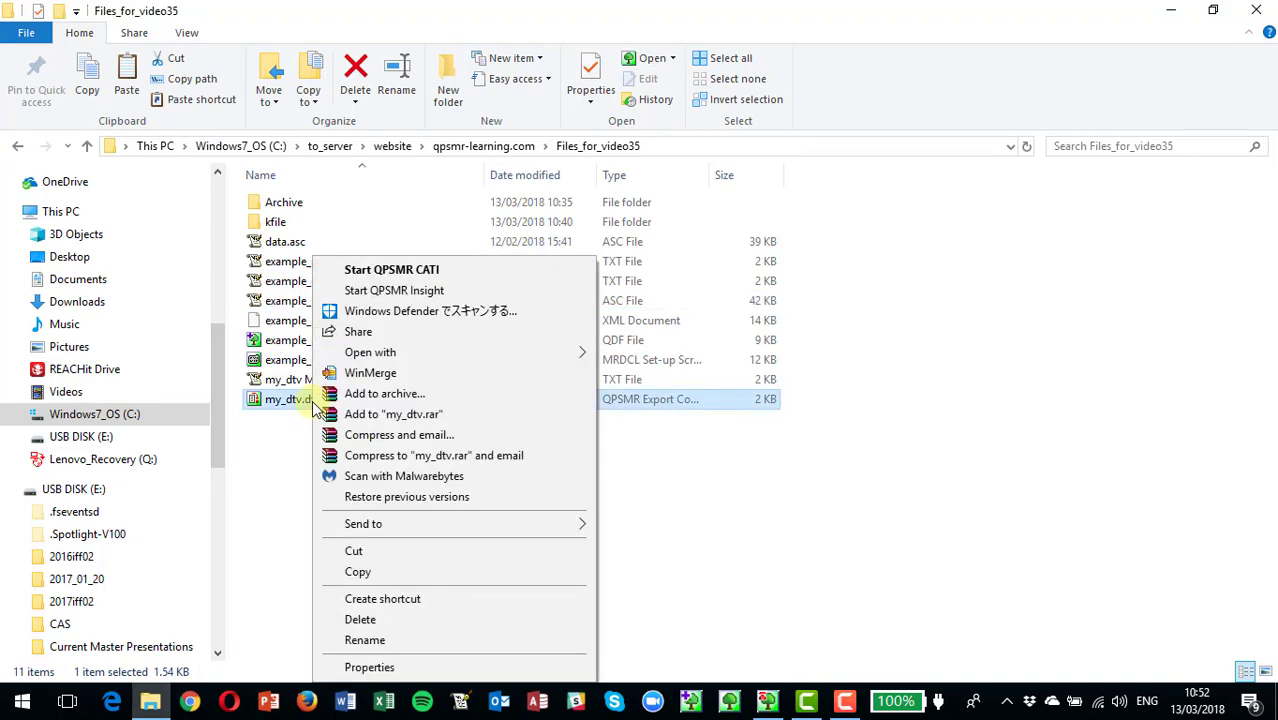
pyautogui.moveTo(430, 348)
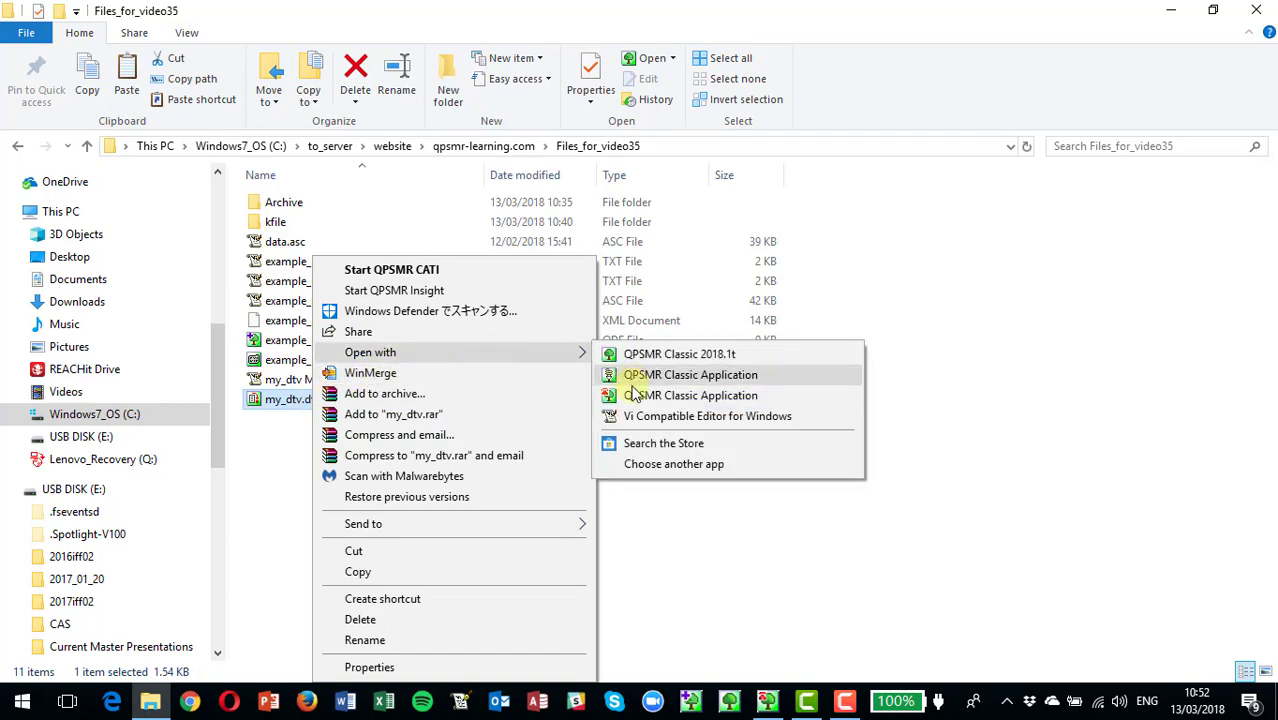
pyautogui.click(640, 416)
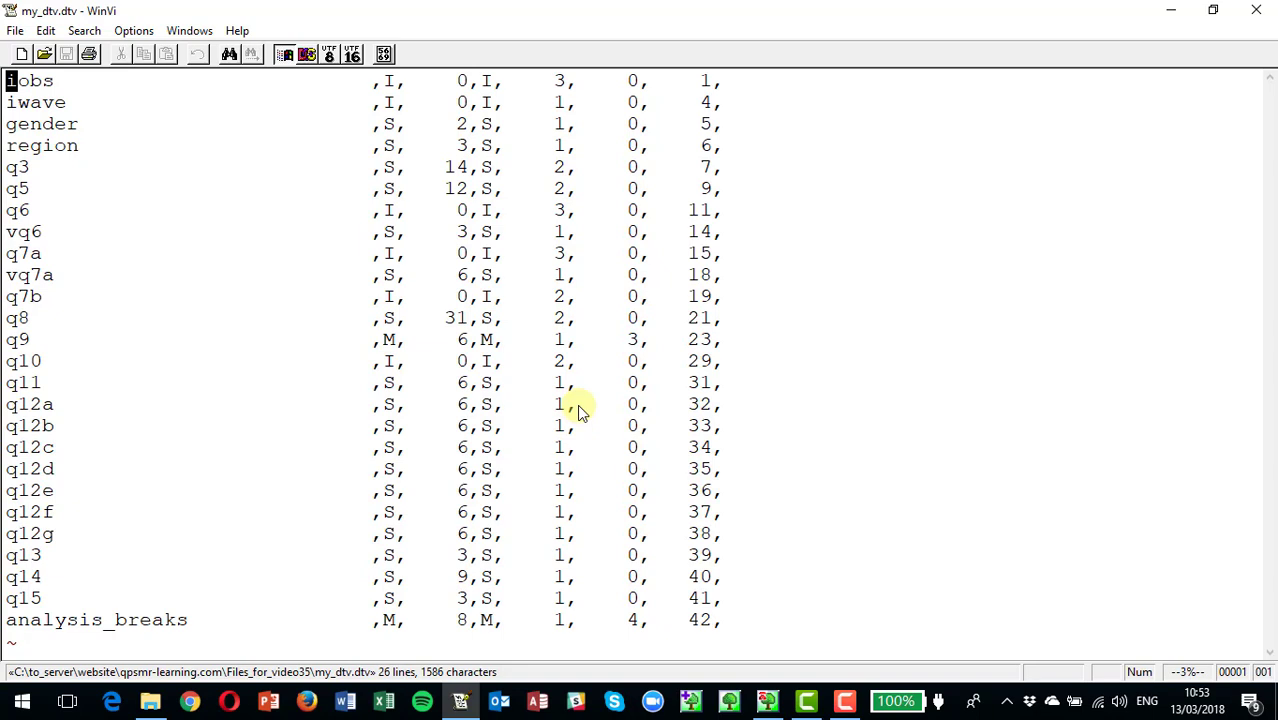
# - Delete the iobs line from the start of the entry list
pyautogui.press('Down')
pyautogui.press('Up')
pyautogui.press('d')
pyautogui.press('d')
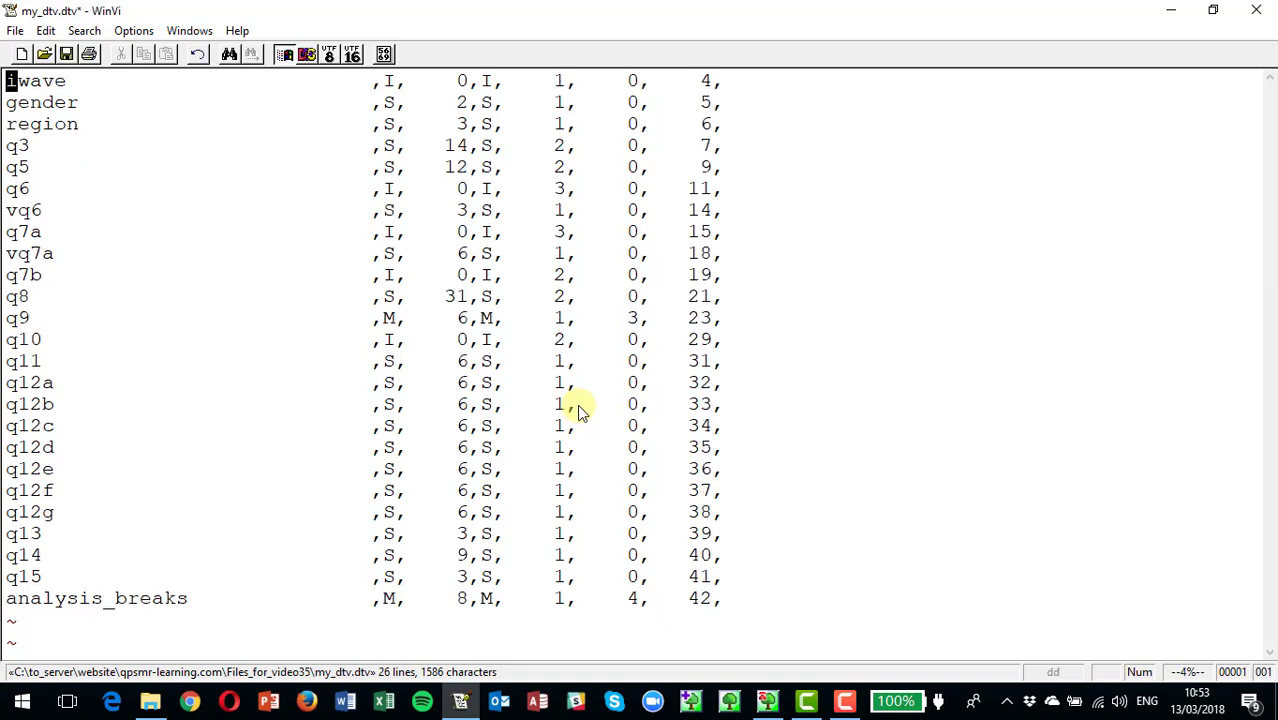
# - Move the gender and region lines above the iwave line
pyautogui.press('Down')
pyautogui.press('2')
pyautogui.press('d')
pyautogui.press('d')
pyautogui.press('k')
pyautogui.press('P')
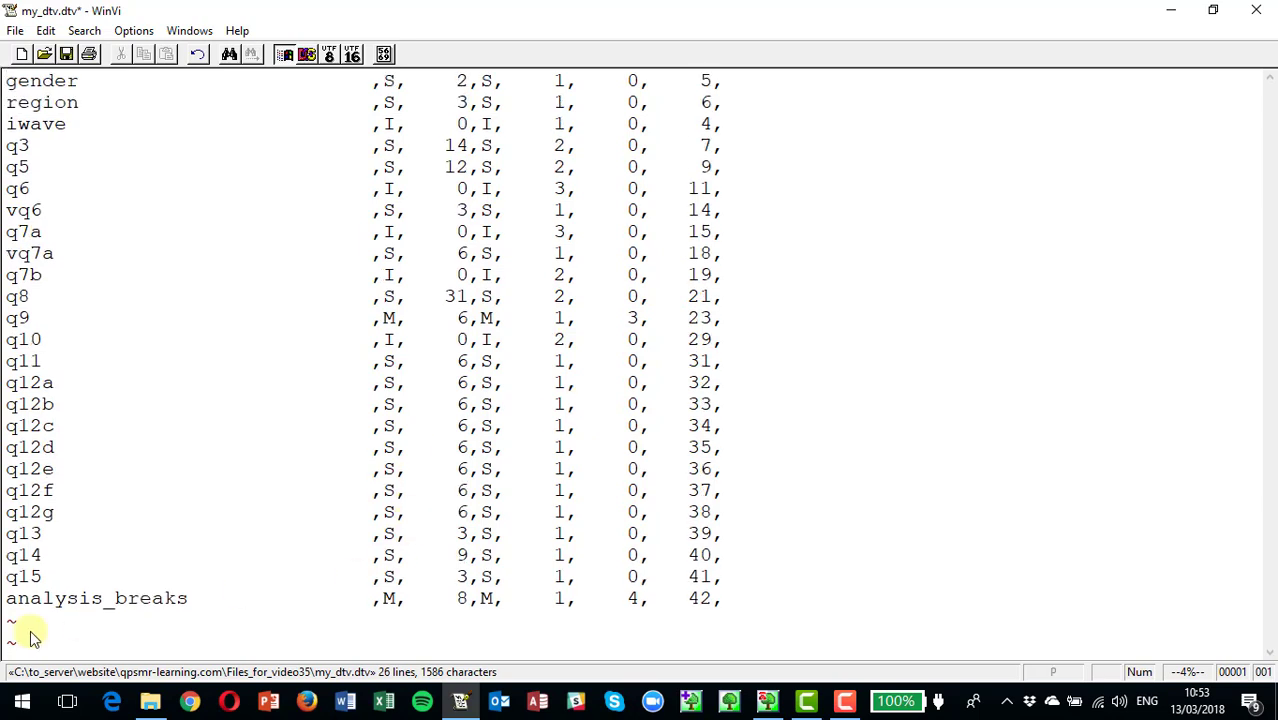
# - Move the q15 line so that it sits directly below the region line
pyautogui.click(13, 580)
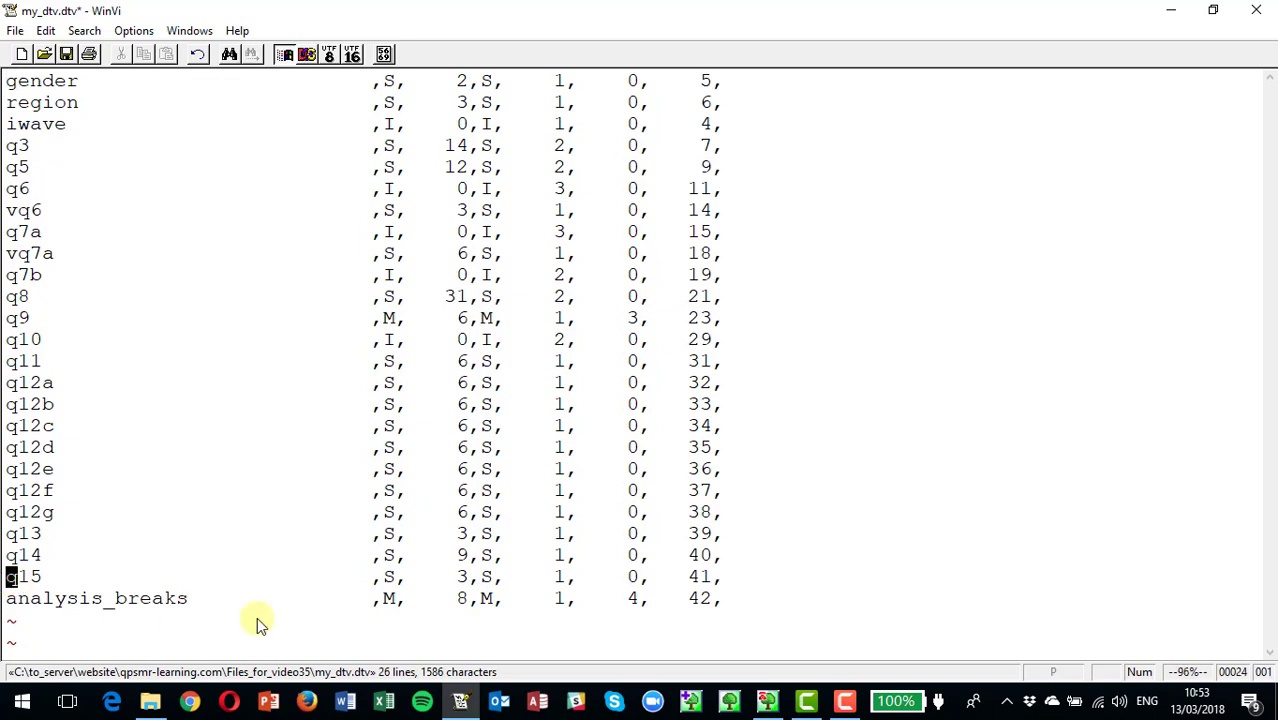
pyautogui.press('d')
pyautogui.press('d')
pyautogui.press('Up')
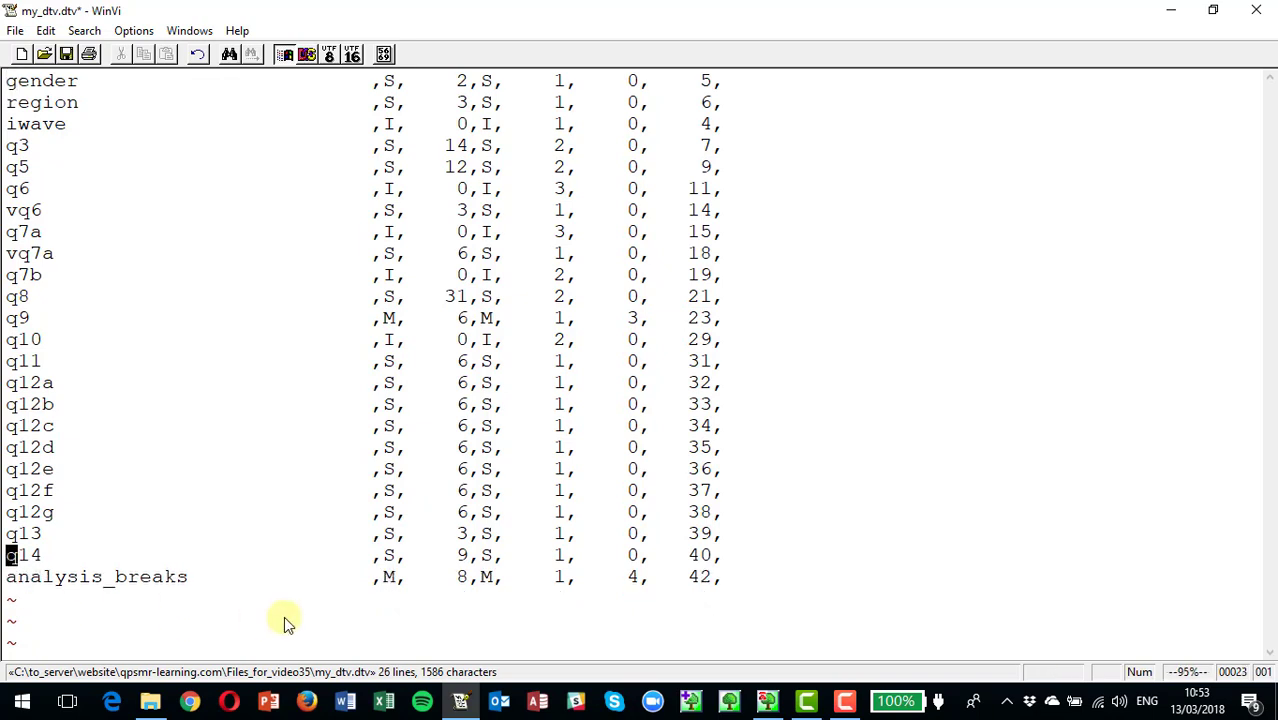
pyautogui.press('Up')
pyautogui.press('Up')
pyautogui.press('Up')
pyautogui.press('Up')
pyautogui.press('Up')
pyautogui.press('Up')
pyautogui.press('Up')
pyautogui.press('Up')
pyautogui.press('Up')
pyautogui.press('Up')
pyautogui.press('Up')
pyautogui.press('Up')
pyautogui.press('Up')
pyautogui.press('Up')
pyautogui.press('Up')
pyautogui.press('Up')
pyautogui.press('Up')
pyautogui.press('Up')
pyautogui.press('Up')
pyautogui.press('Up')
pyautogui.press('Up')
pyautogui.press('p')
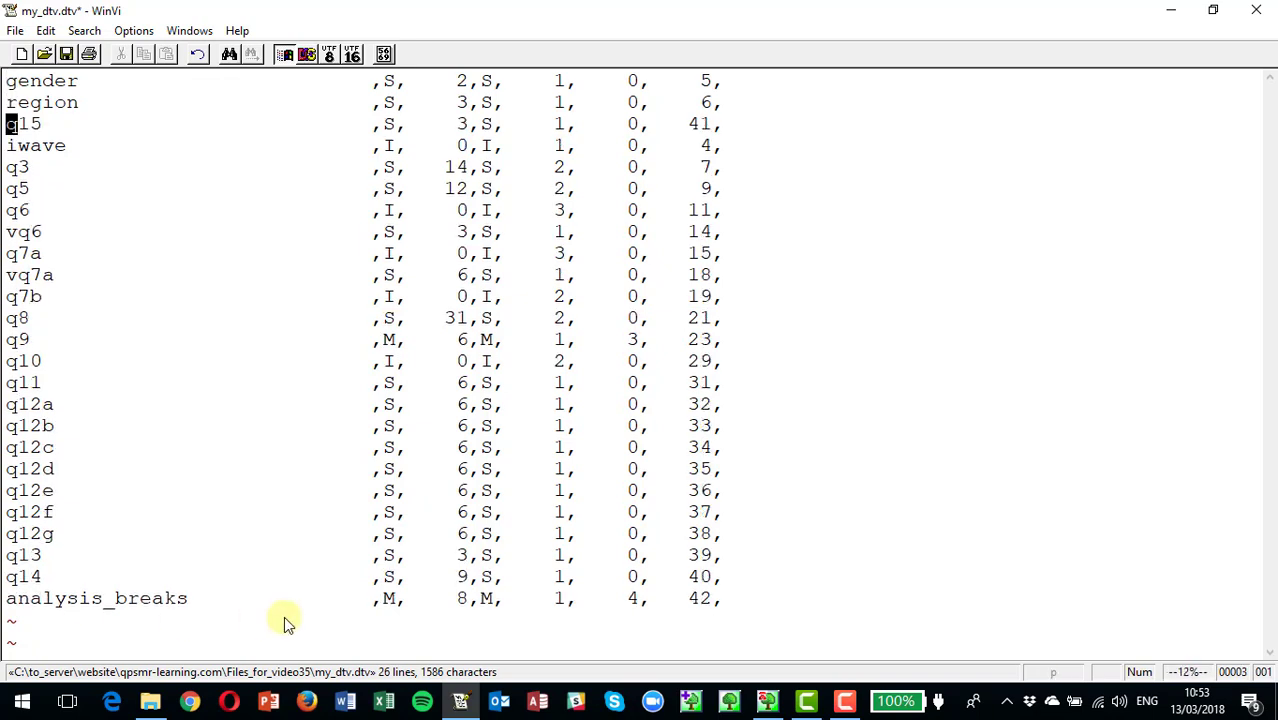
# - Delete the q12a through q12g lines from the entry list
pyautogui.press('Down')
pyautogui.press('Down')
pyautogui.press('Down')
pyautogui.press('Down')
pyautogui.press('Down')
pyautogui.press('Down')
pyautogui.press('Down')
pyautogui.press('Down')
pyautogui.press('Down')
pyautogui.press('Down')
pyautogui.press('Down')
pyautogui.press('Down')
pyautogui.press('Down')
pyautogui.hotkey('shift', 'Down')
pyautogui.hotkey('shift', 'Down')
pyautogui.hotkey('shift', 'Down')
pyautogui.hotkey('shift', 'Down')
pyautogui.hotkey('shift', 'Down')
pyautogui.hotkey('shift', 'Down')
pyautogui.hotkey('shift', 'Down')
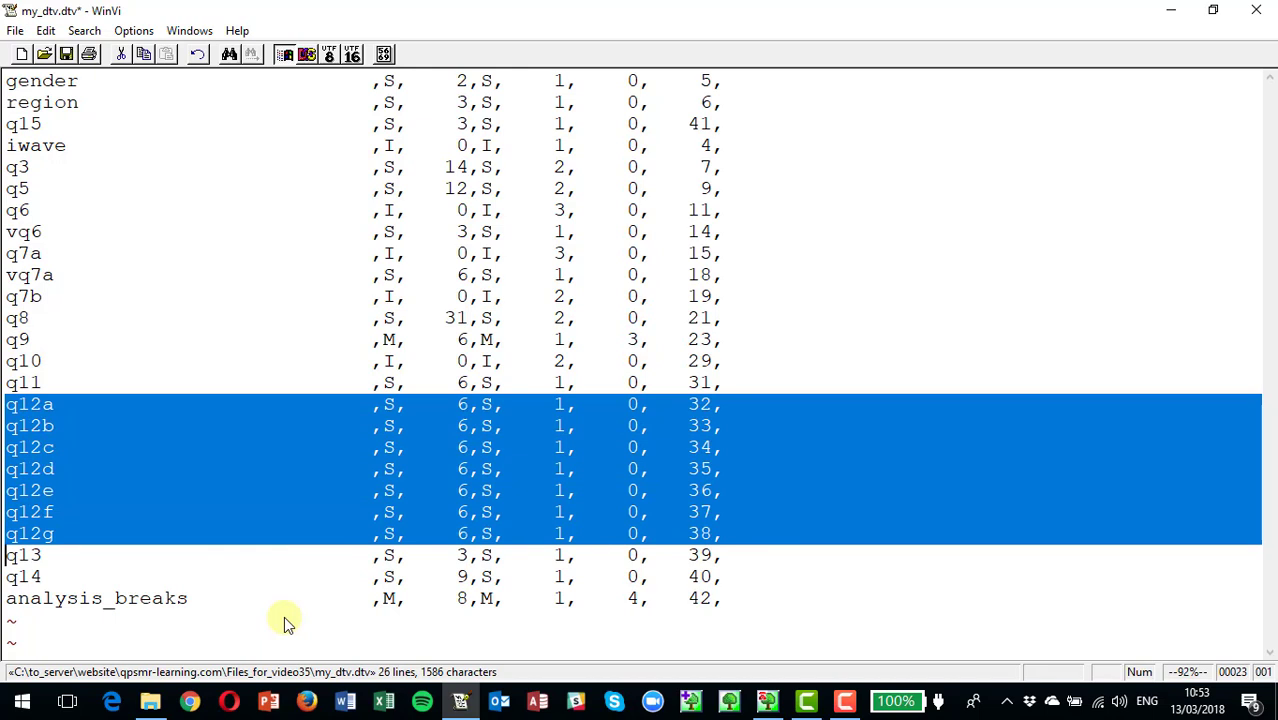
pyautogui.press('Delete')
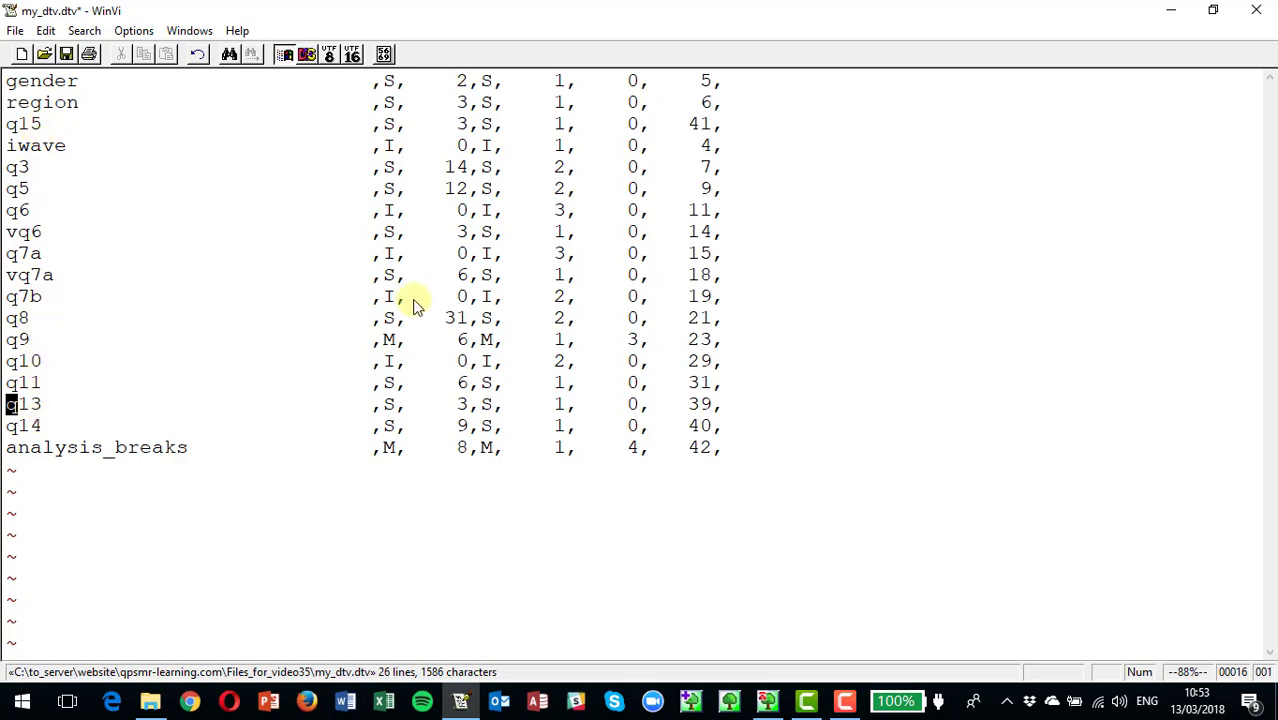
# - Save the edited my_dtv.dtv entry list and switch back to the example_project.qdf project in QPSMR
pyautogui.hotkey('ctrl', 's')
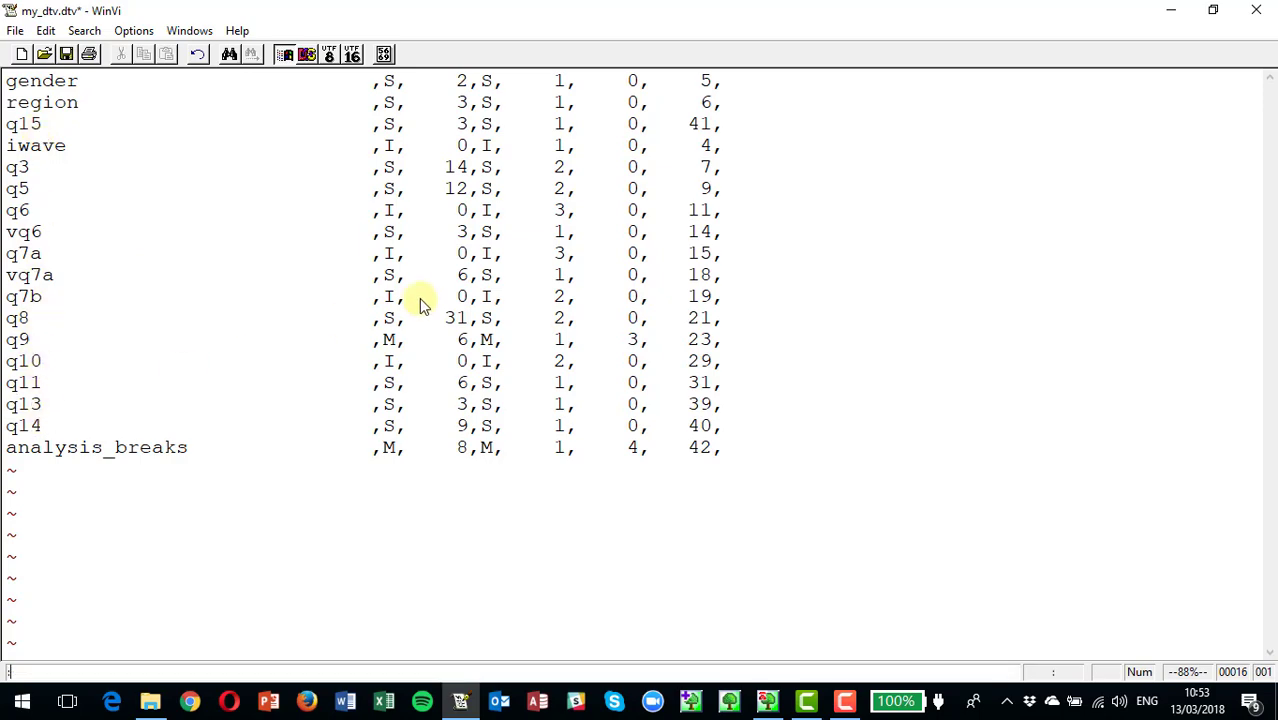
pyautogui.hotkey('alt', 'Tab')
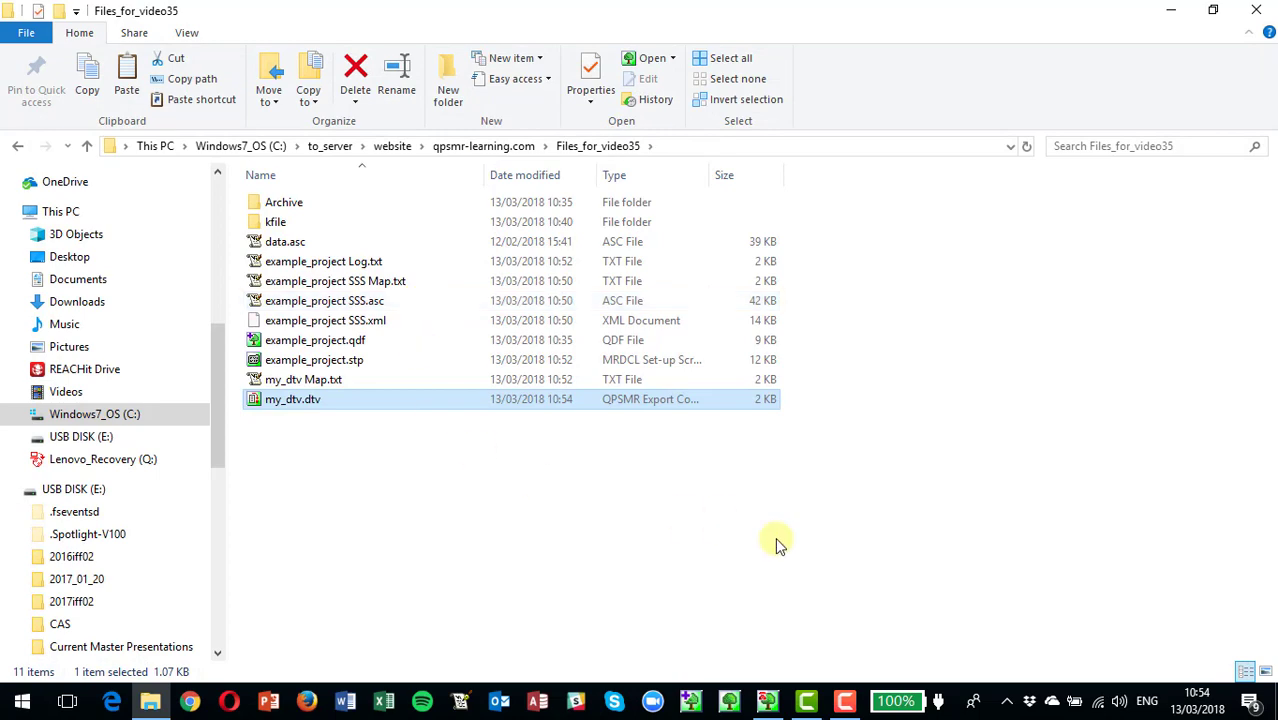
pyautogui.click(767, 700)
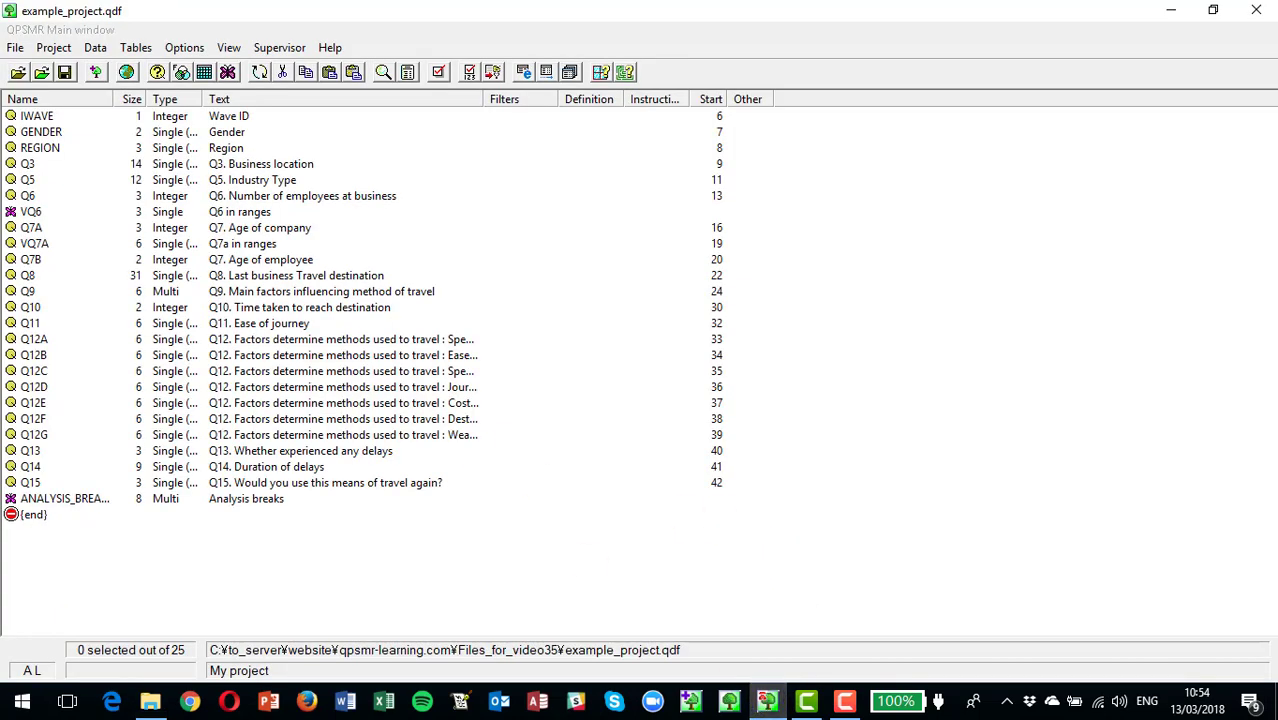
# - Start a non-Reflect data export from the project, using data.asc as the source data file
pyautogui.click(103, 50)
pyautogui.moveTo(157, 282)
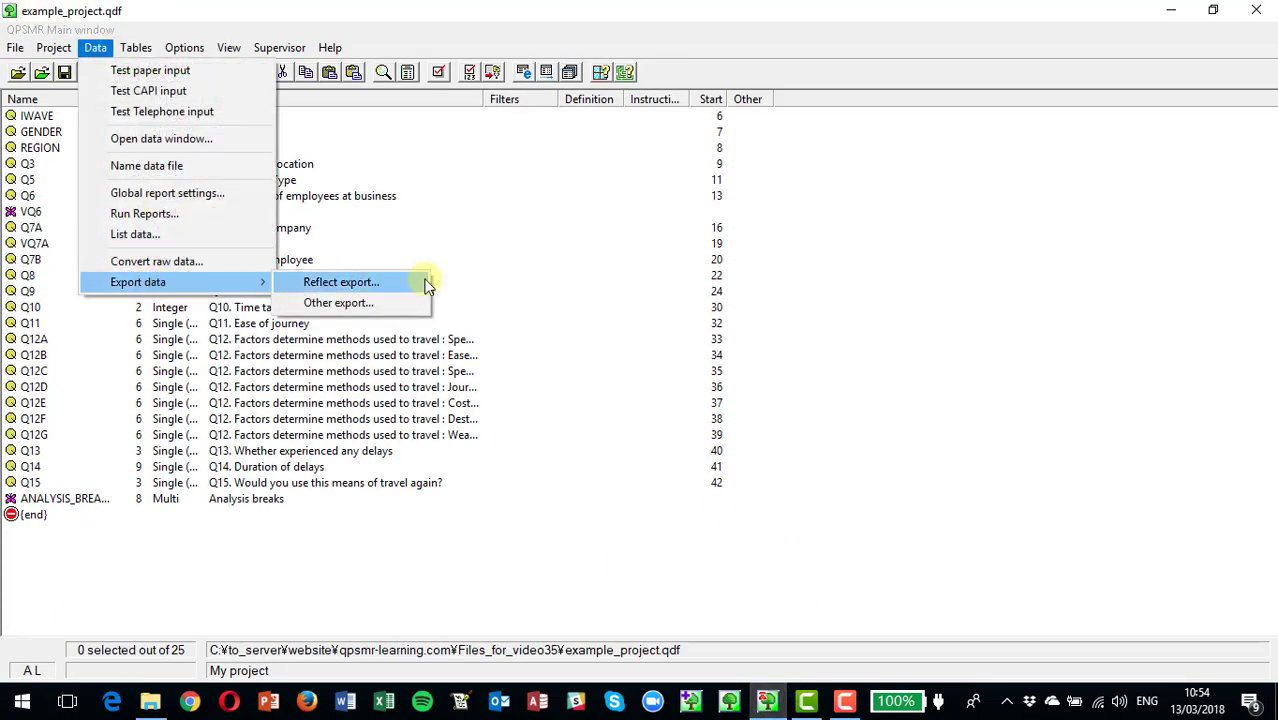
pyautogui.click(340, 303)
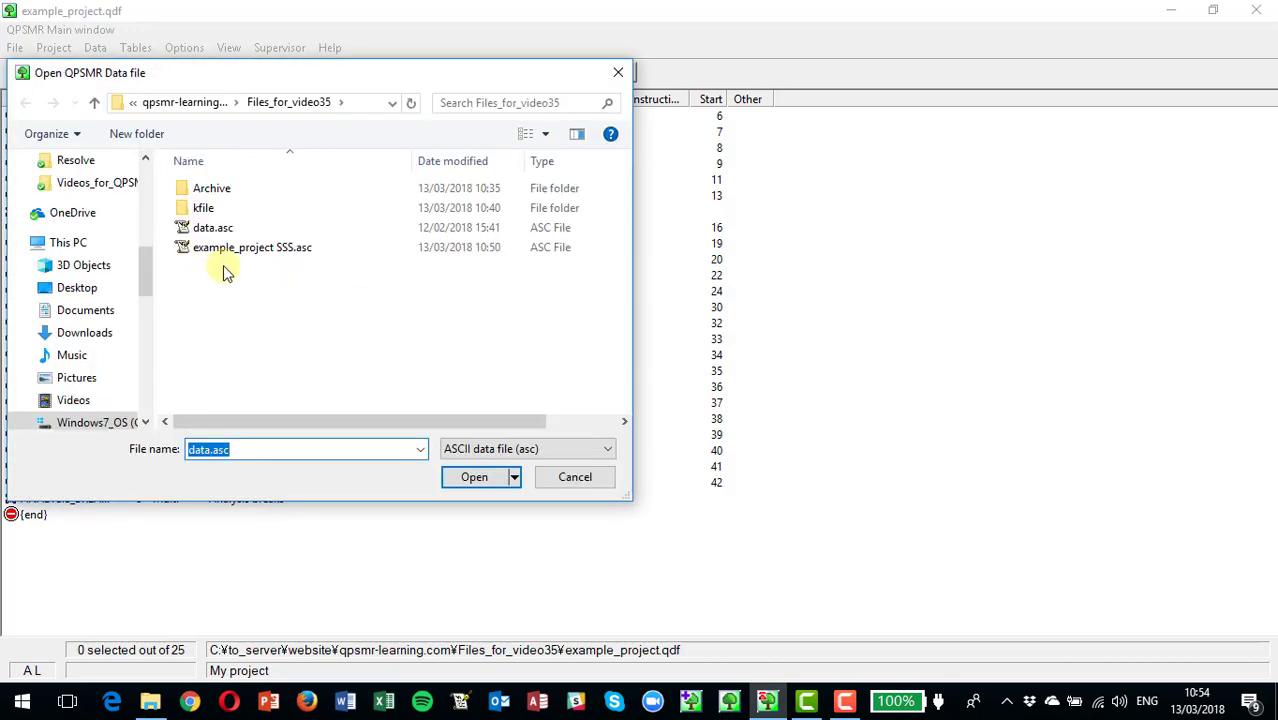
pyautogui.click(214, 230)
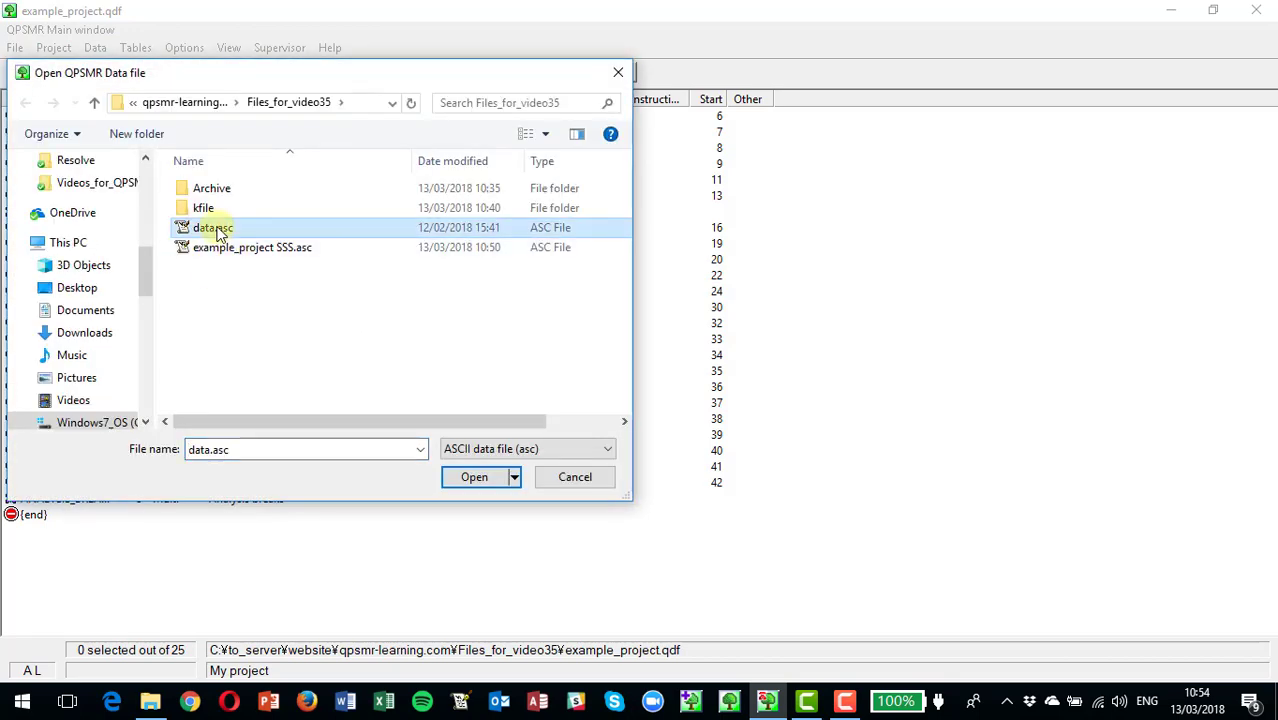
pyautogui.doubleClick(216, 231)
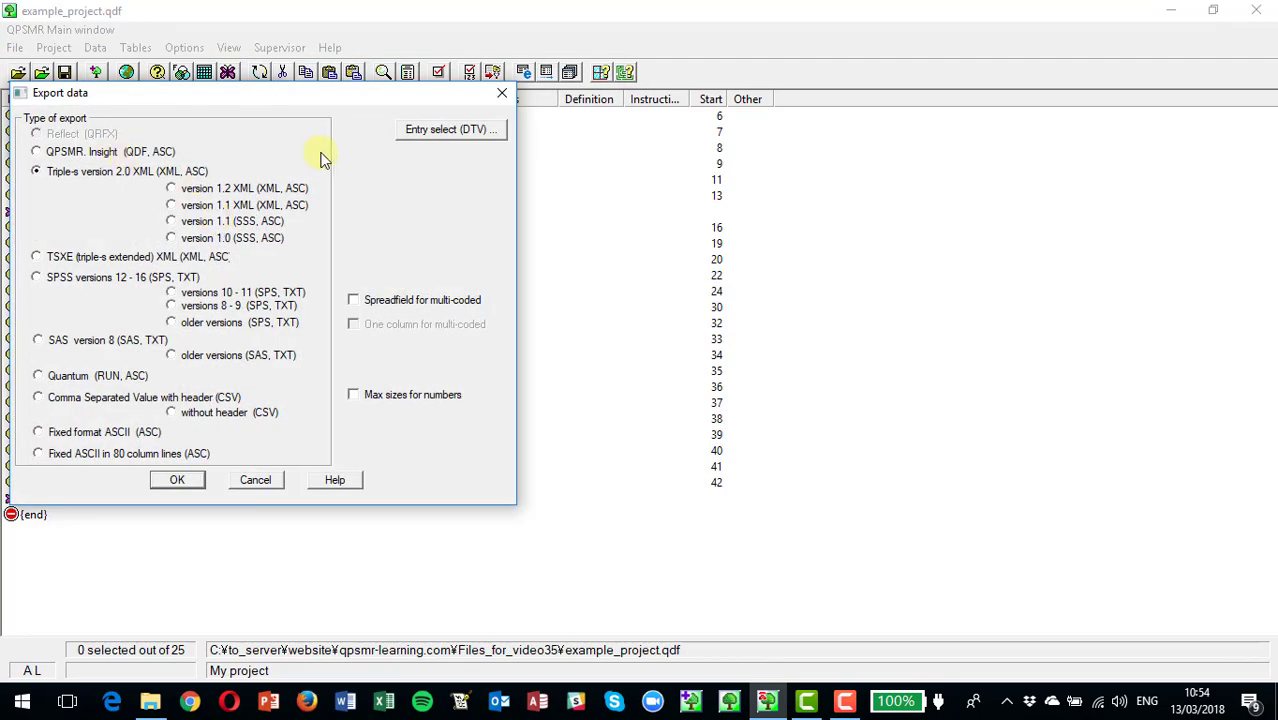
# - Apply my_dtv.dtv to the export as the DTV file for entry order and sizes
pyautogui.click(420, 133)
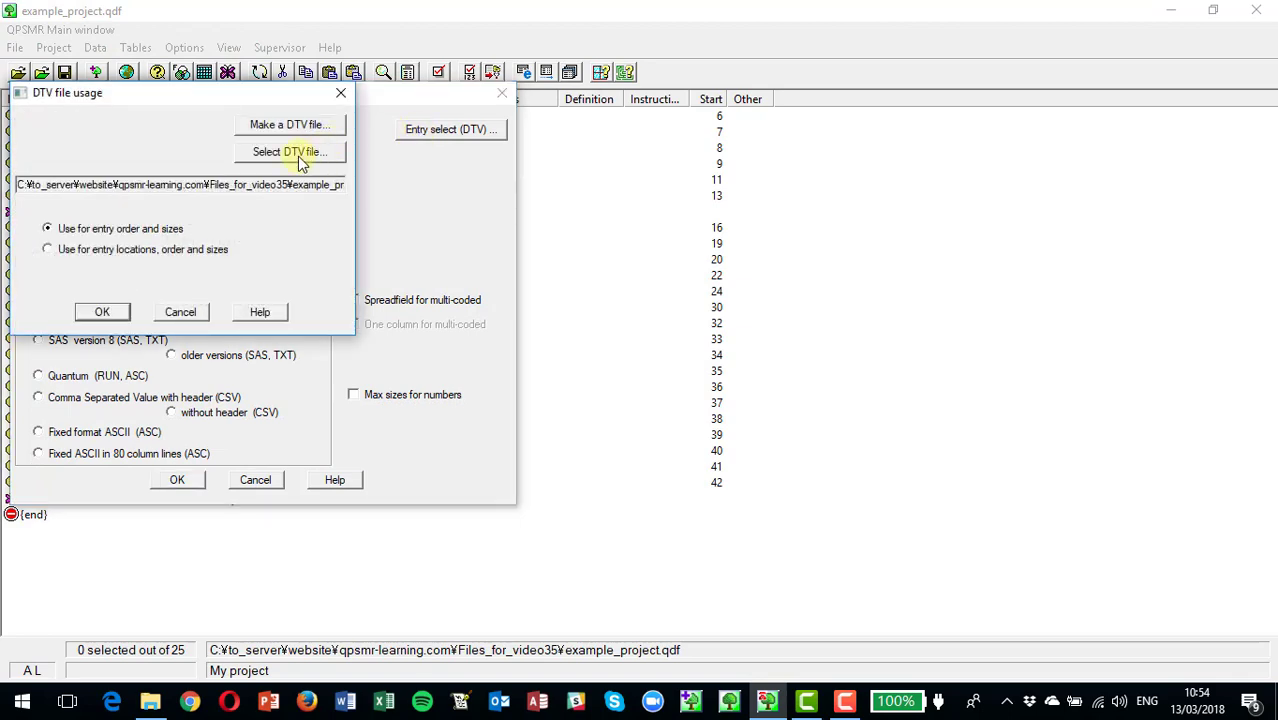
pyautogui.click(300, 160)
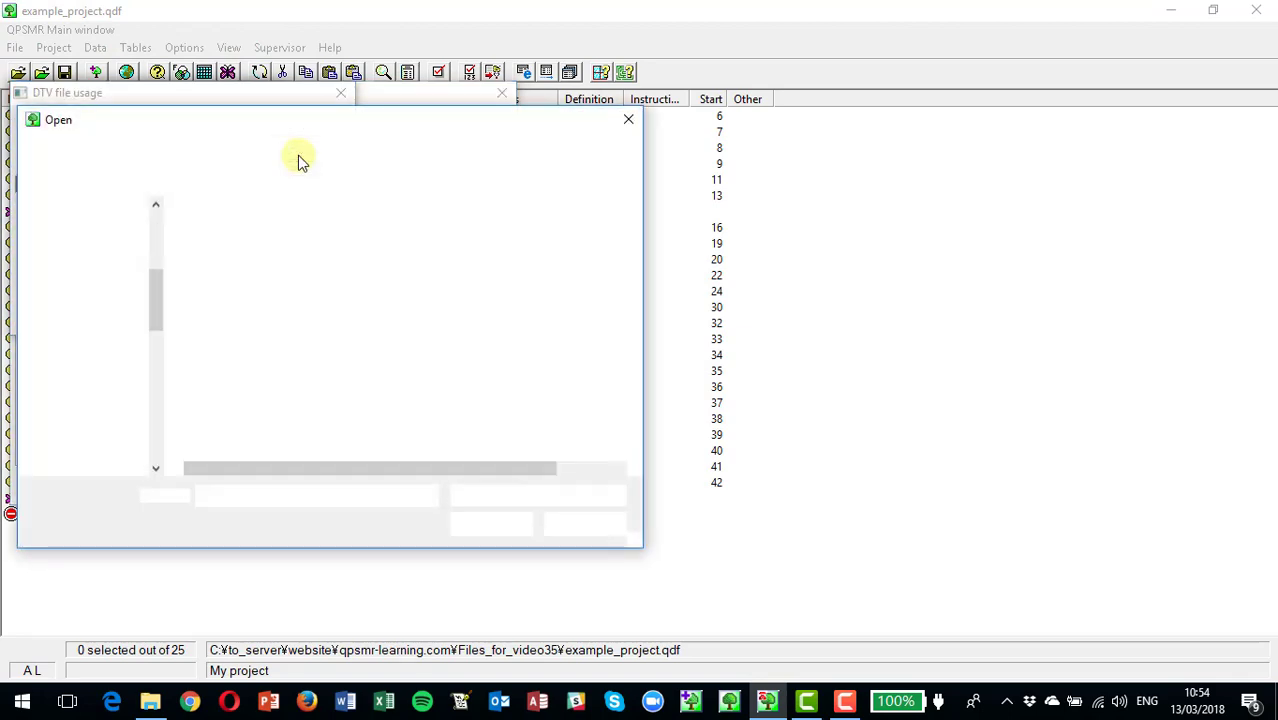
pyautogui.doubleClick(233, 280)
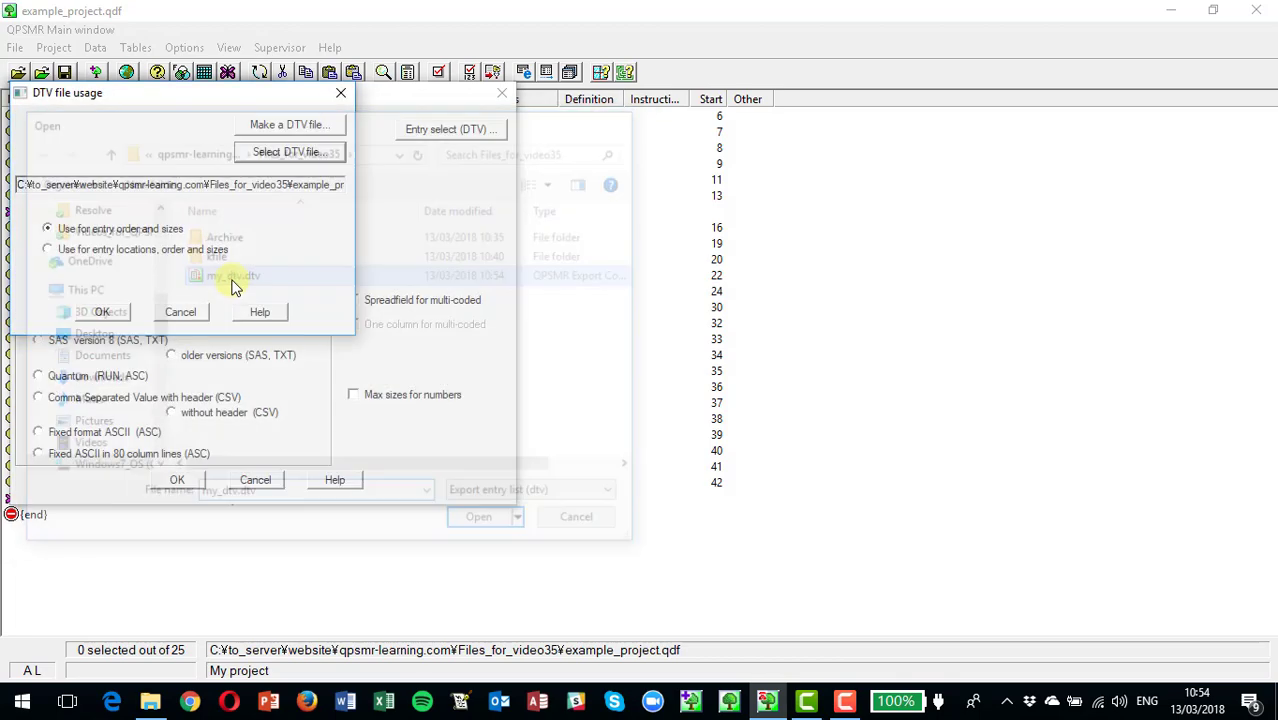
pyautogui.click(103, 314)
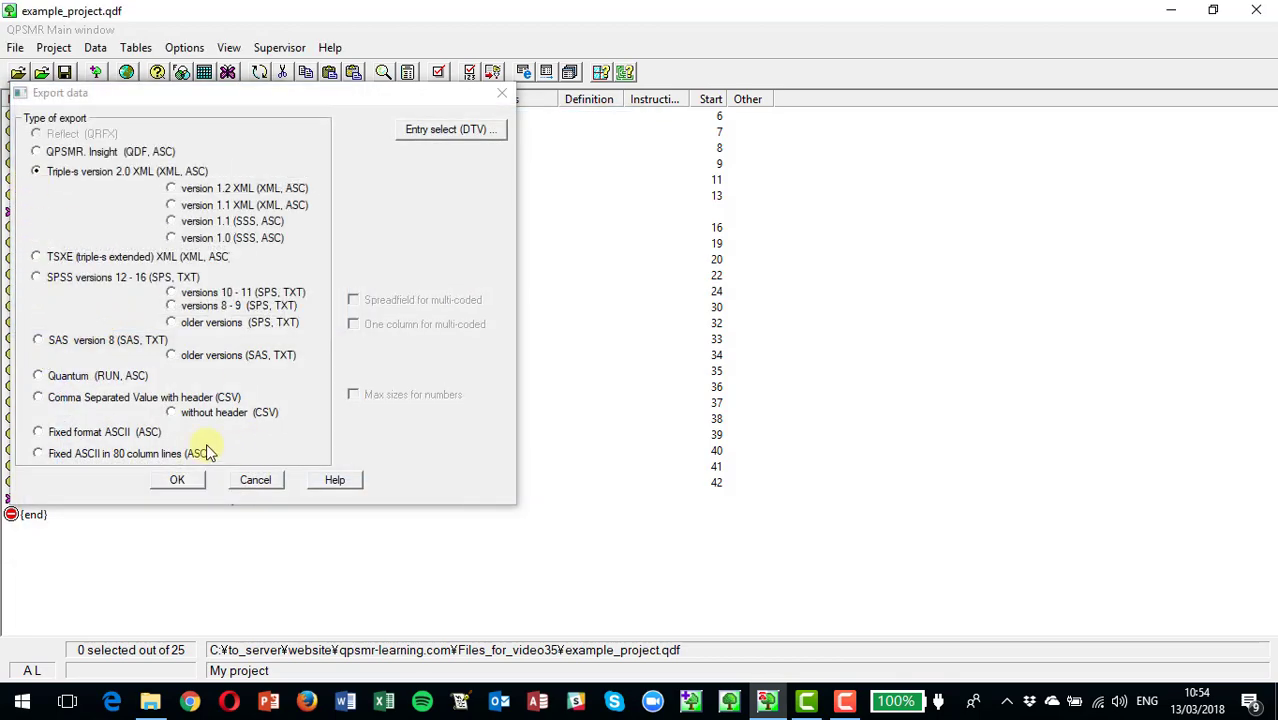
# - Run the Triple-s version 2.0 XML export to example_project SSS.asc, replacing the existing file's contents
pyautogui.click(176, 482)
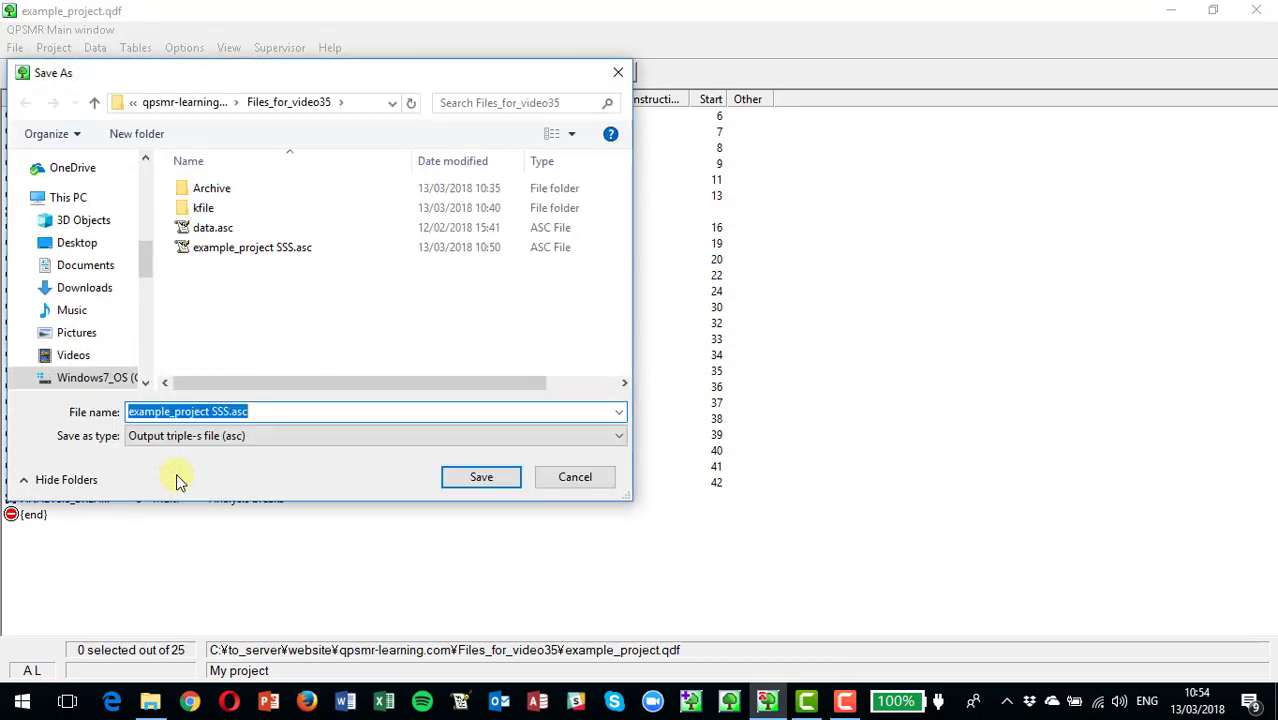
pyautogui.click(480, 477)
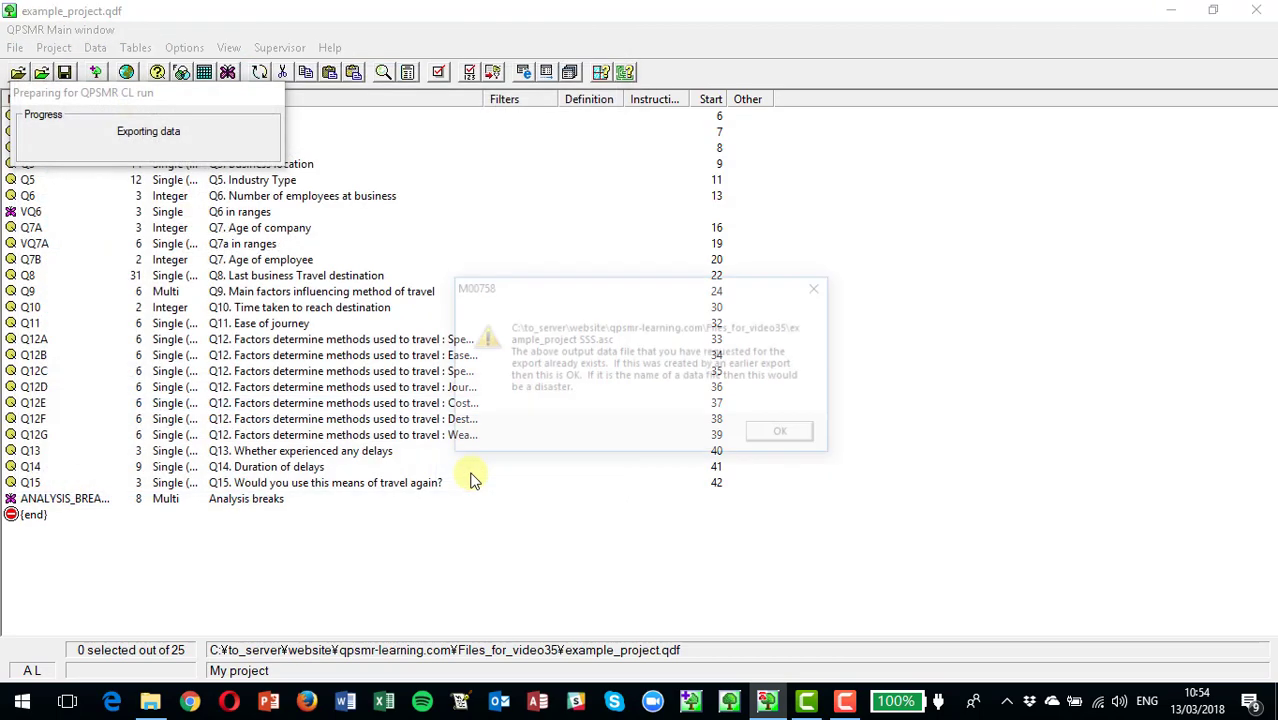
pyautogui.click(778, 434)
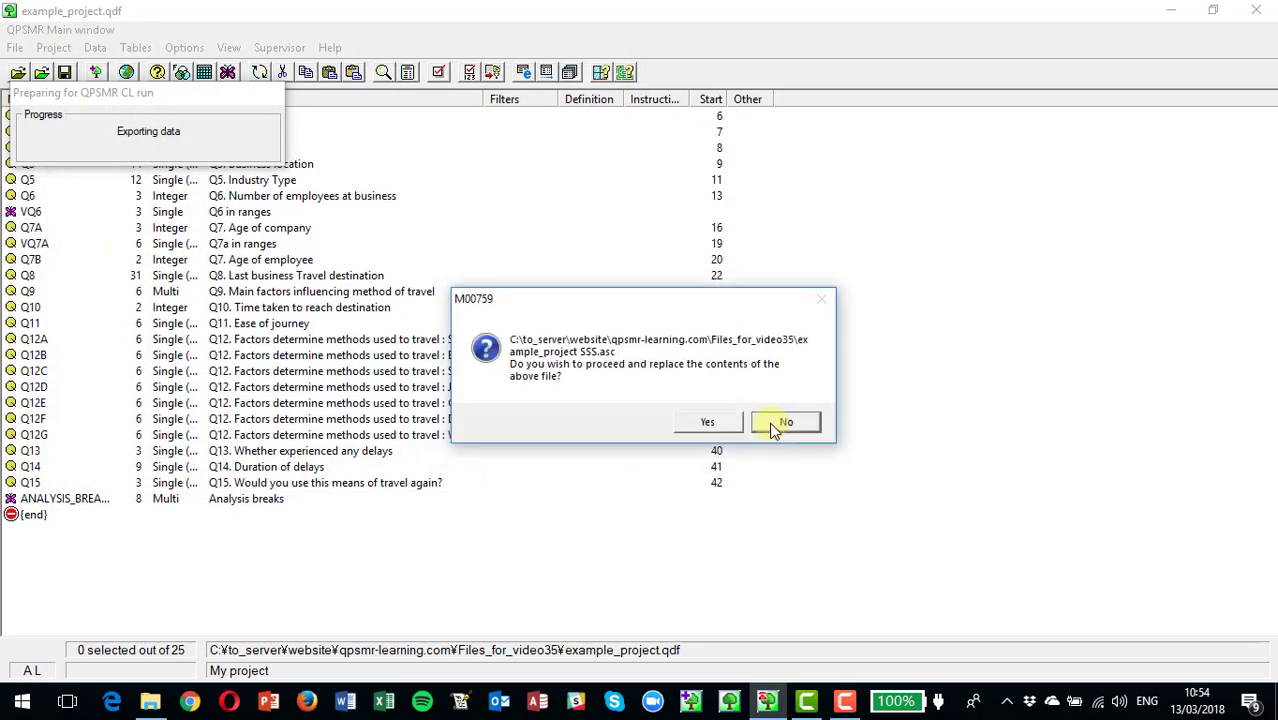
pyautogui.click(702, 425)
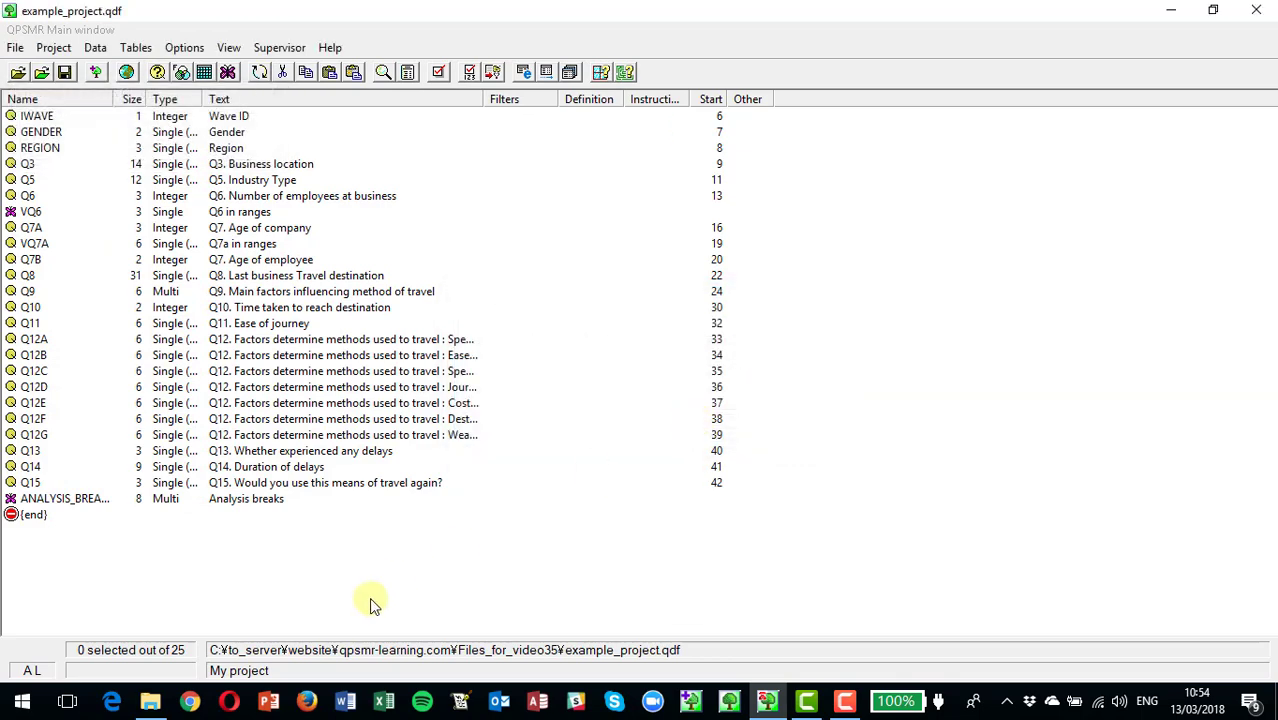
# - Open example_project SSS.xml from the project folder and check which variables it contains and their order
pyautogui.click(149, 703)
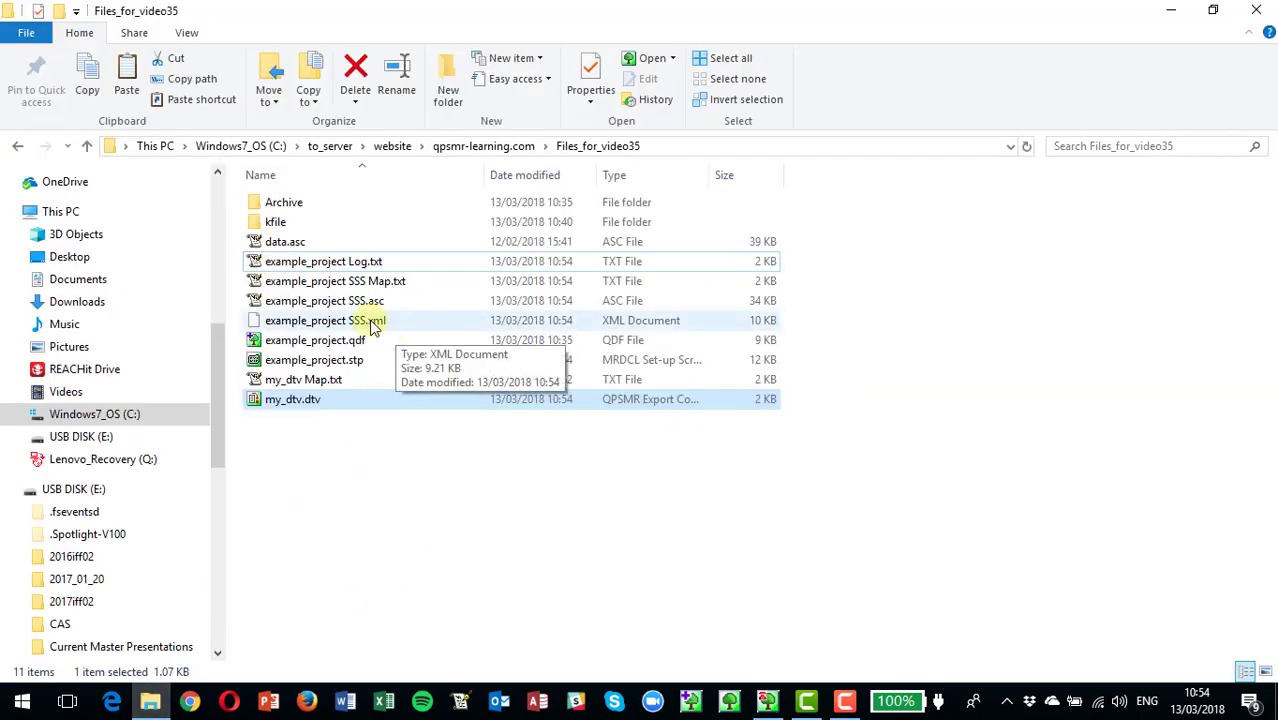
pyautogui.click(362, 322)
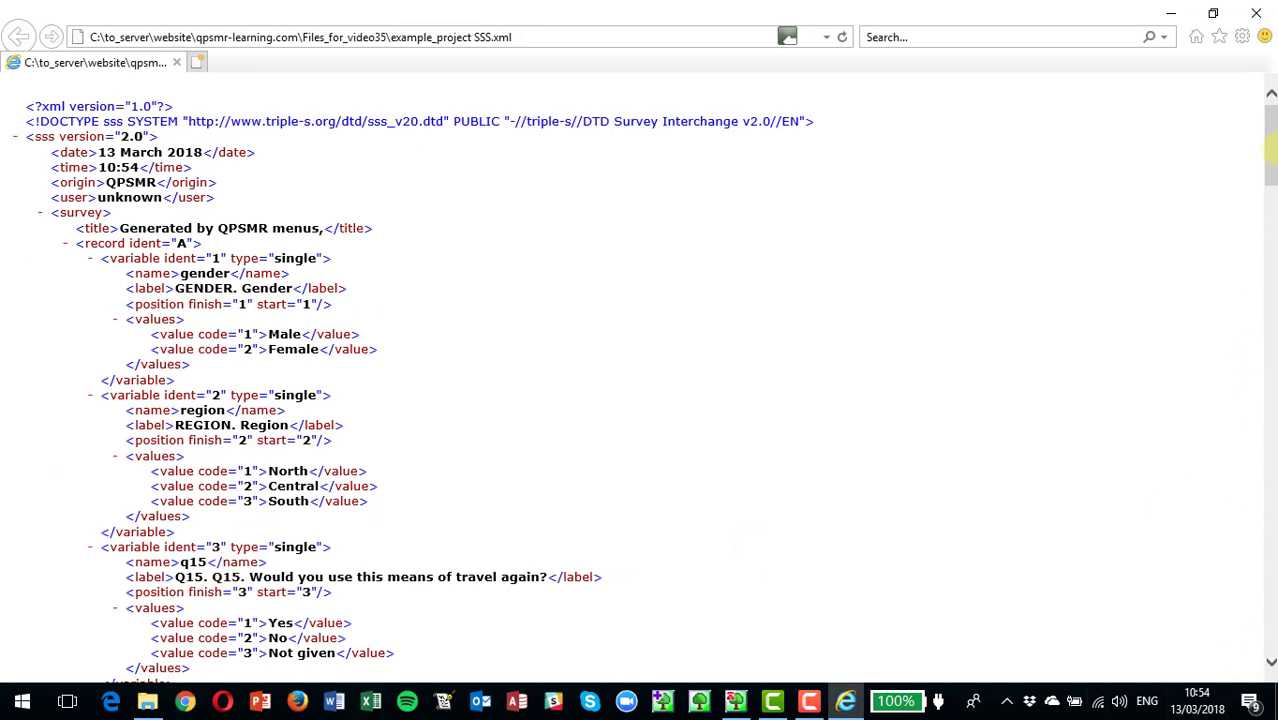
pyautogui.moveTo(1272, 160); pyautogui.dragTo(1271, 530)
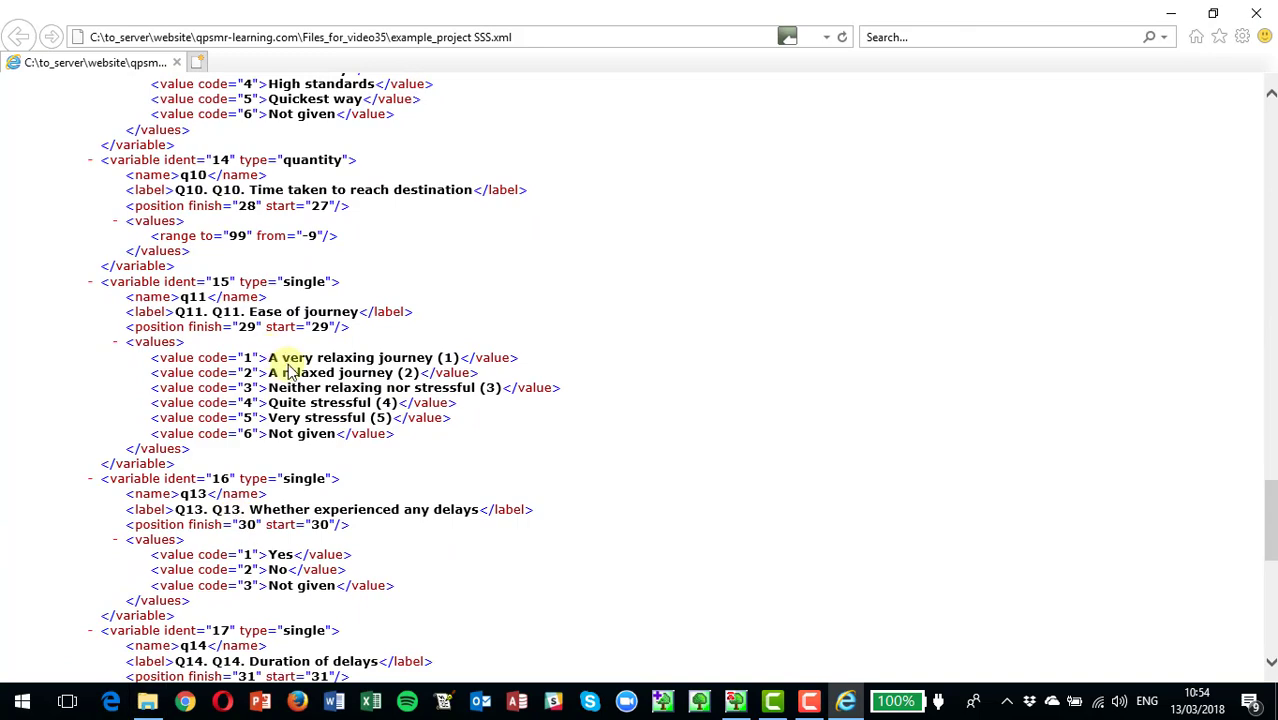
pyautogui.click(1258, 15)
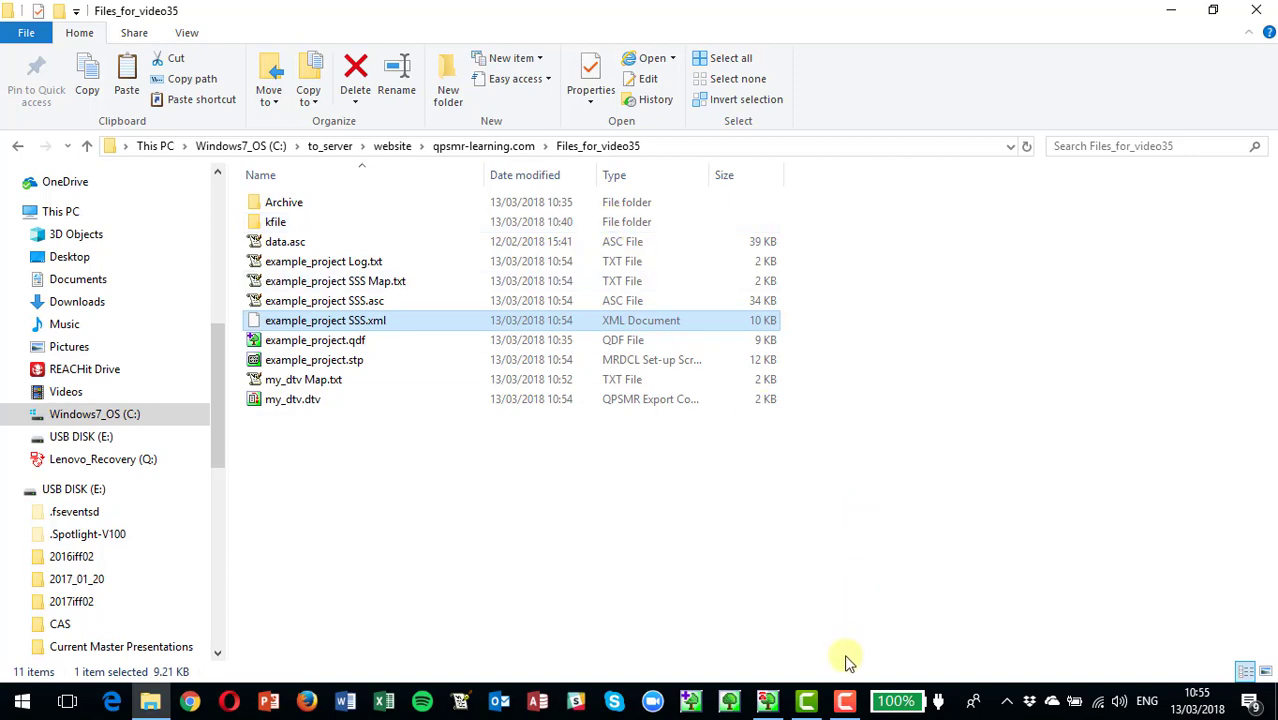
# - Return to QPSMR and set up a data list with output to a CSV file
pyautogui.click(767, 703)
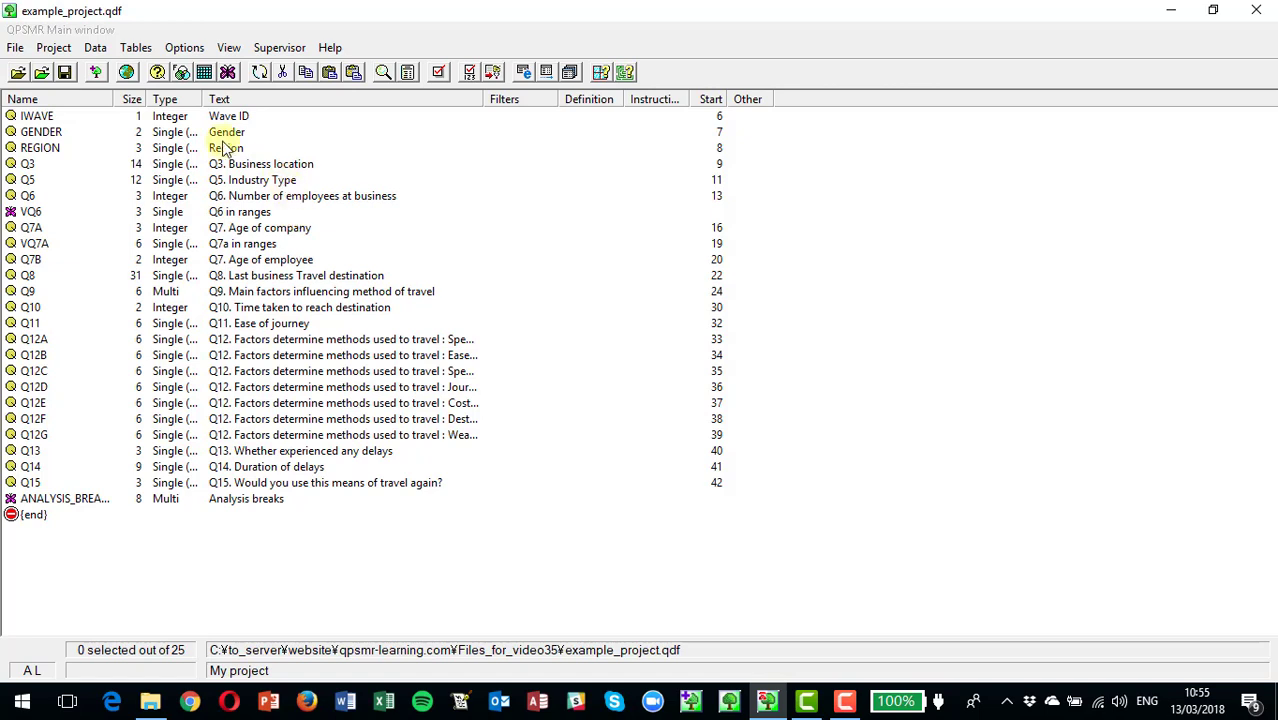
pyautogui.click(93, 52)
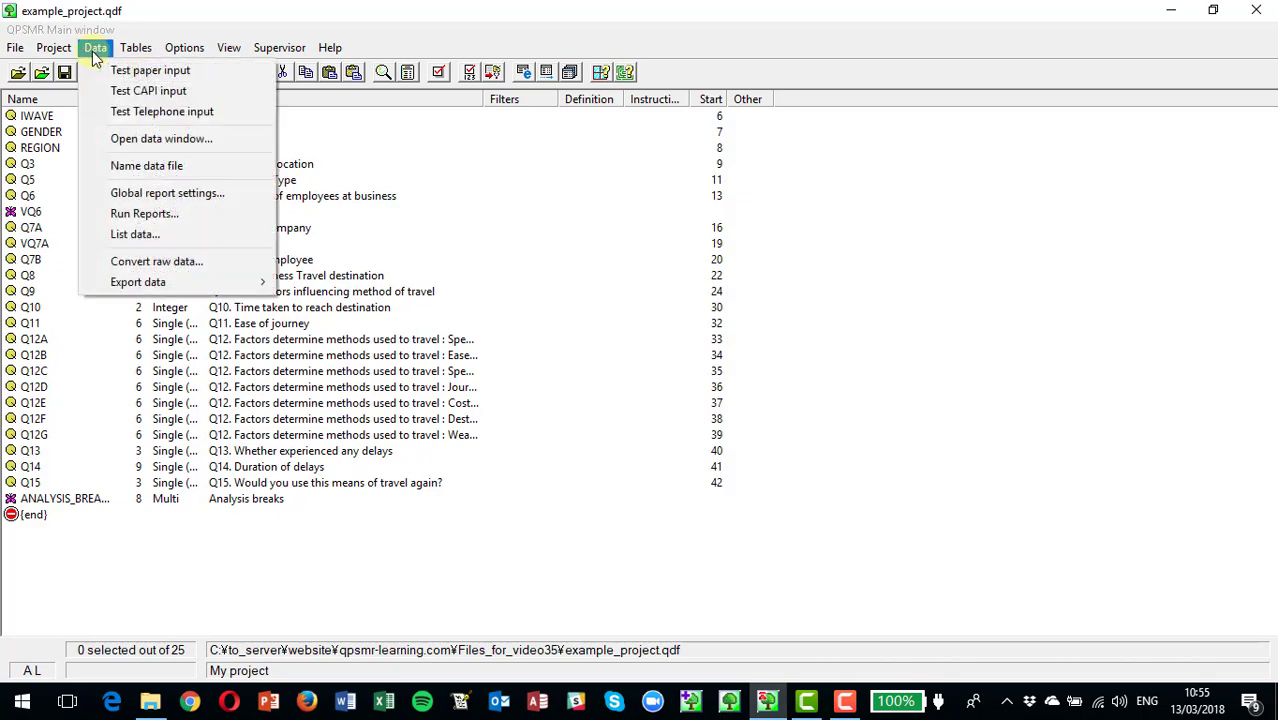
pyautogui.click(141, 237)
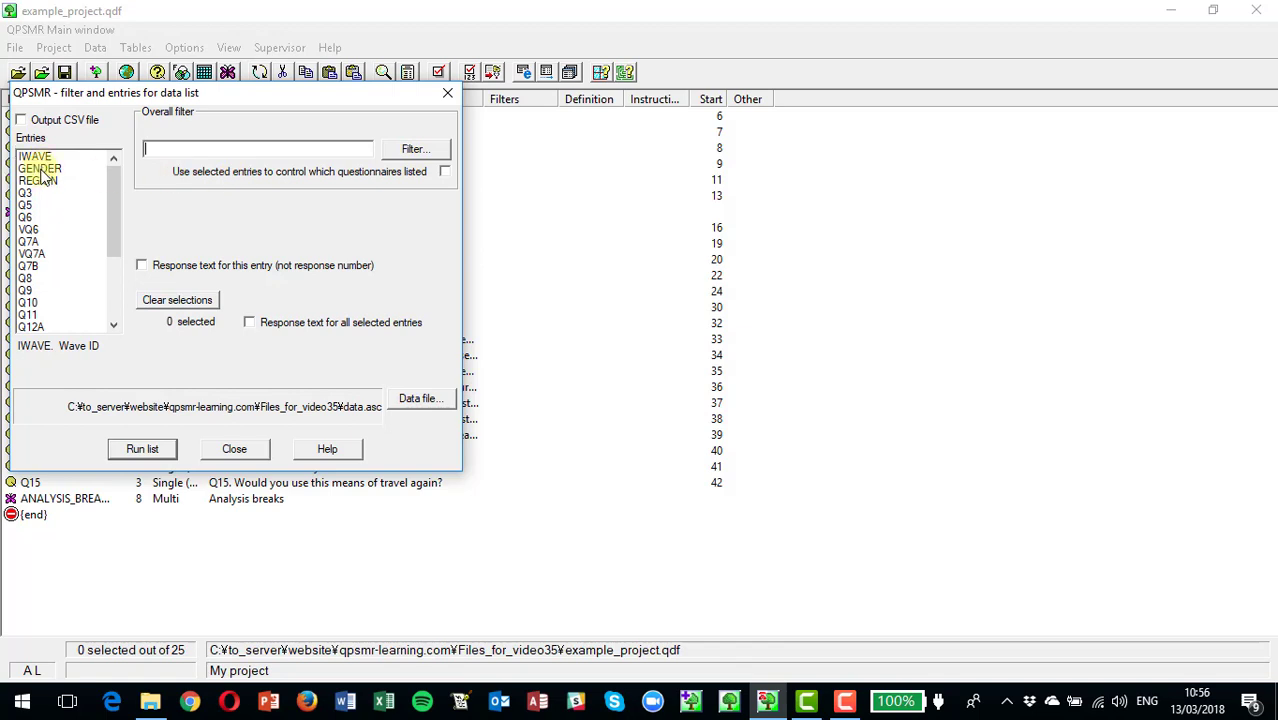
pyautogui.click(21, 121)
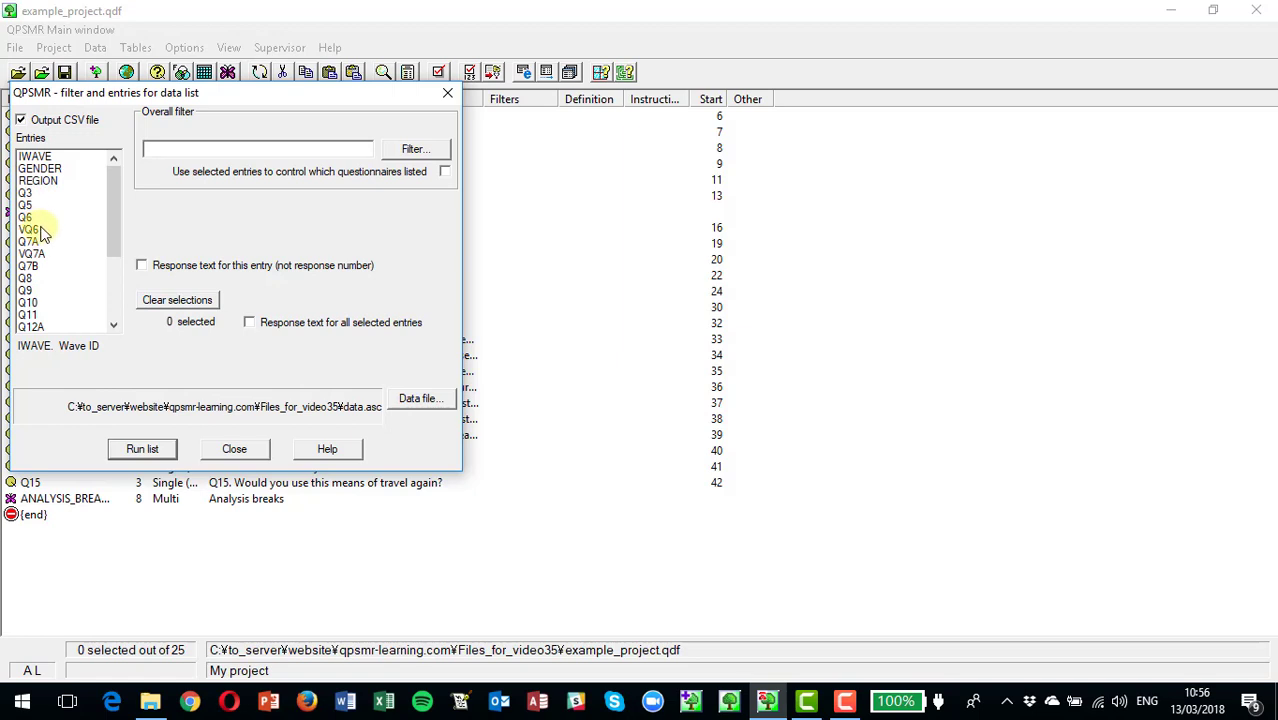
# - Run the data list for GENDER, REGION, Q3 and Q10 with response text for all selected entries
pyautogui.click(48, 169)
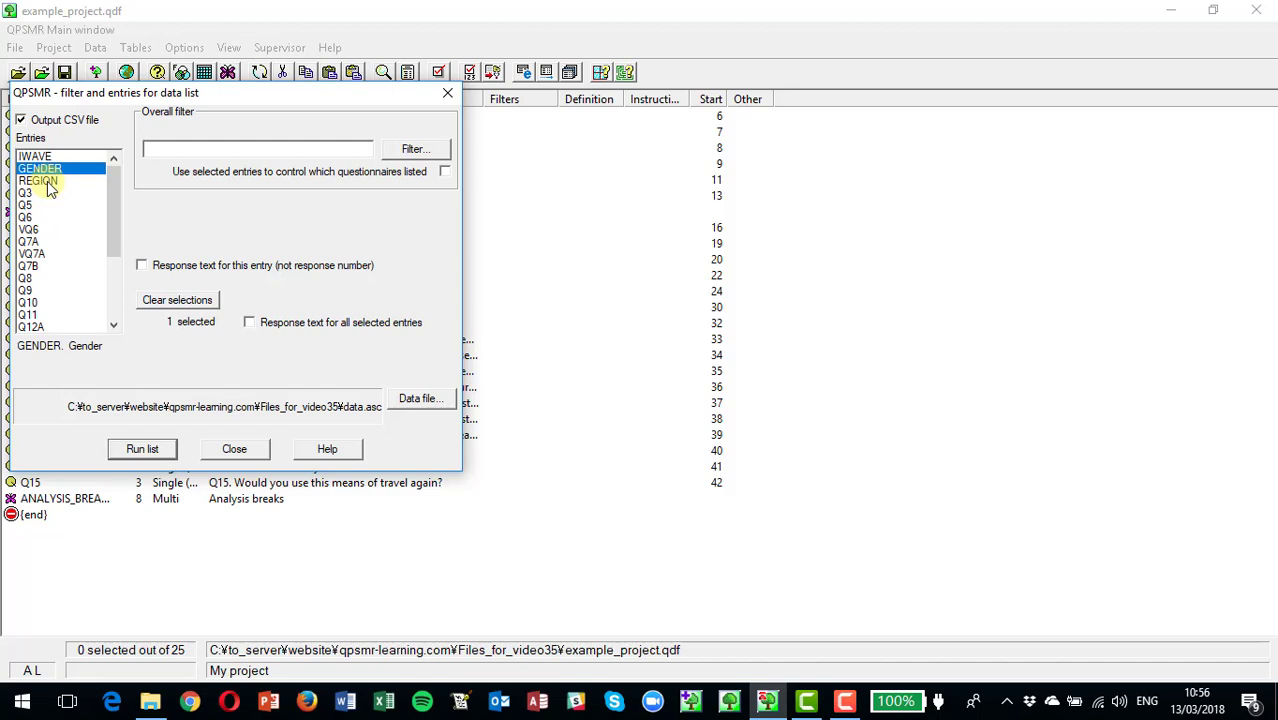
pyautogui.click(47, 182)
pyautogui.click(36, 195)
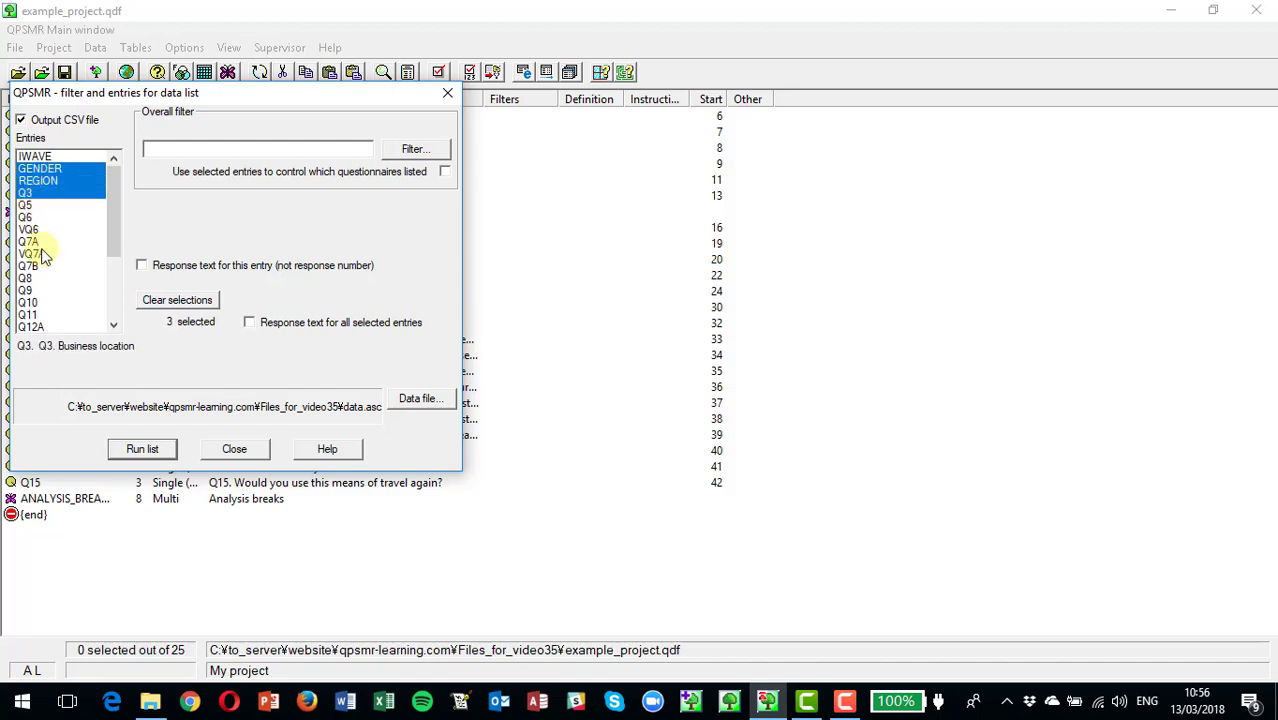
pyautogui.click(30, 304)
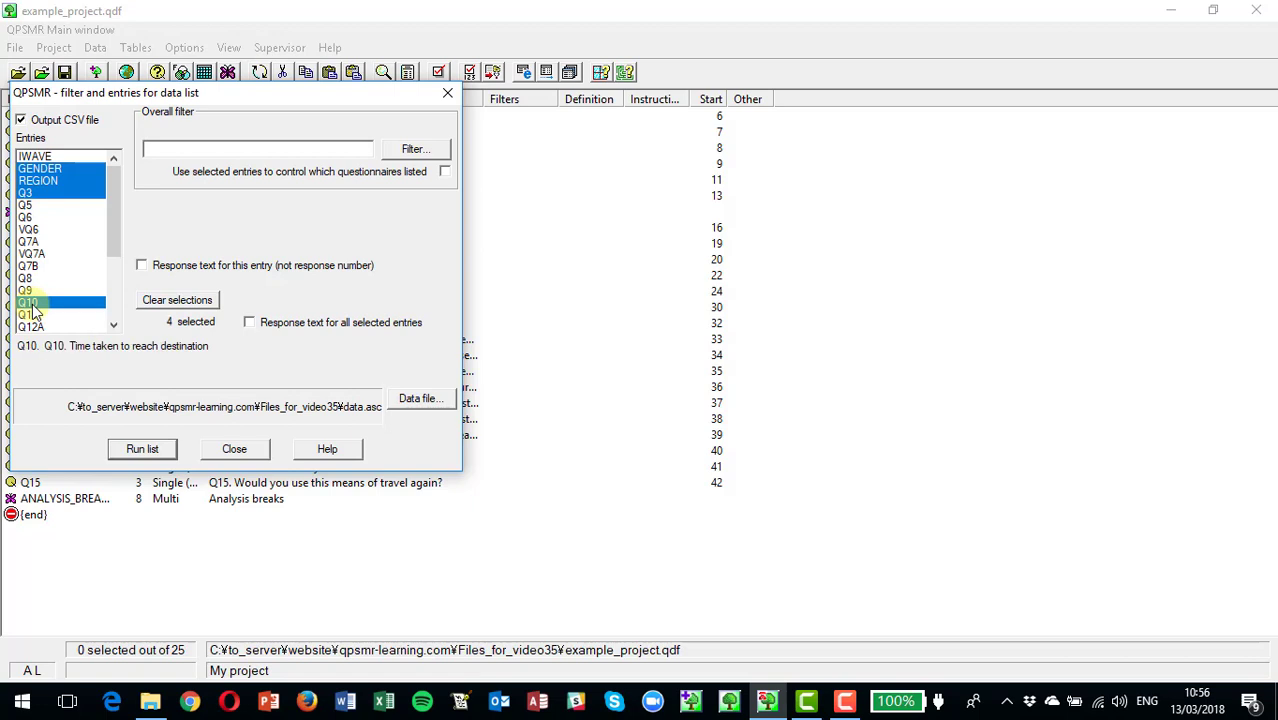
pyautogui.click(249, 323)
pyautogui.click(143, 449)
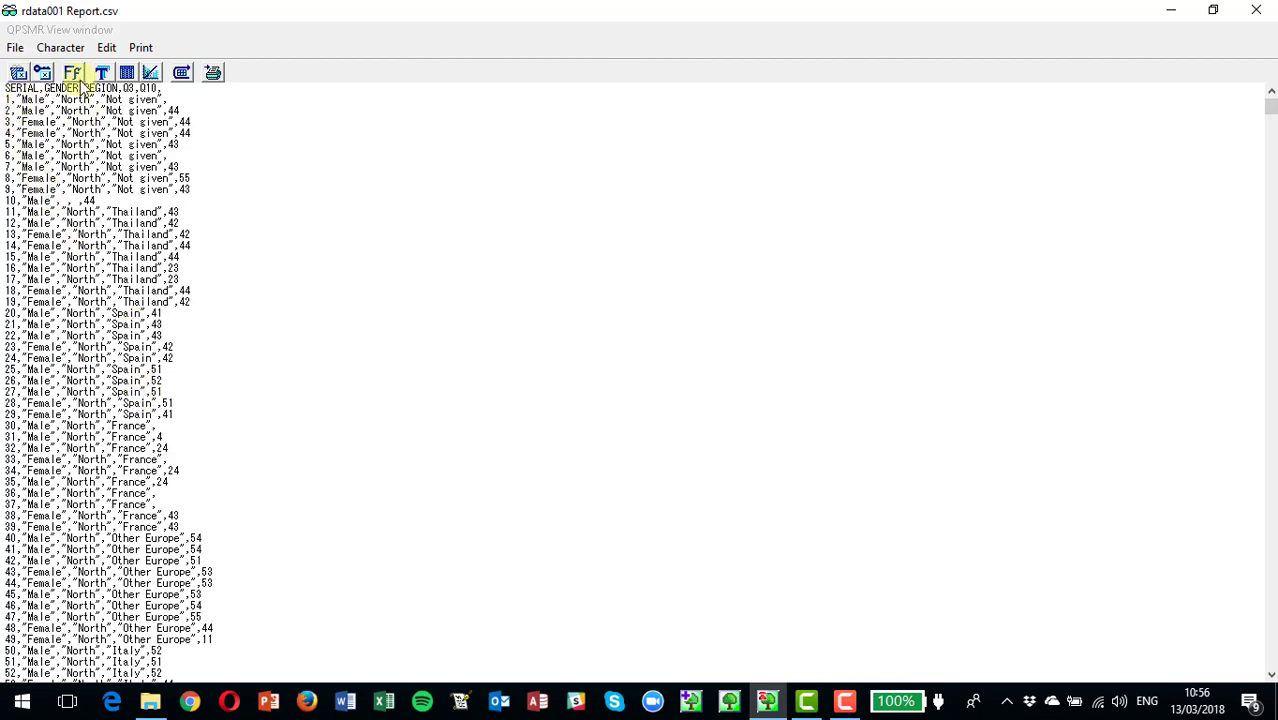
# - Preserve only the view file of the generated CSV report and exit the viewer
pyautogui.click(12, 50)
pyautogui.moveTo(51, 70)
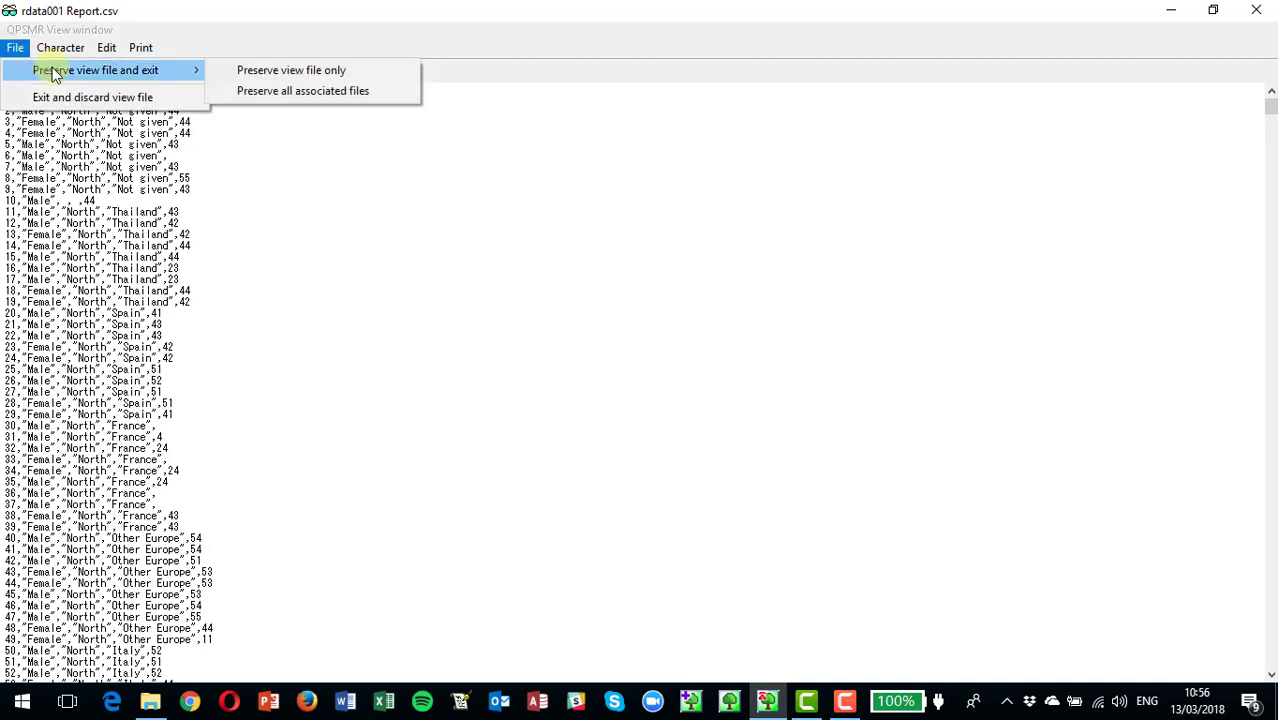
pyautogui.click(282, 72)
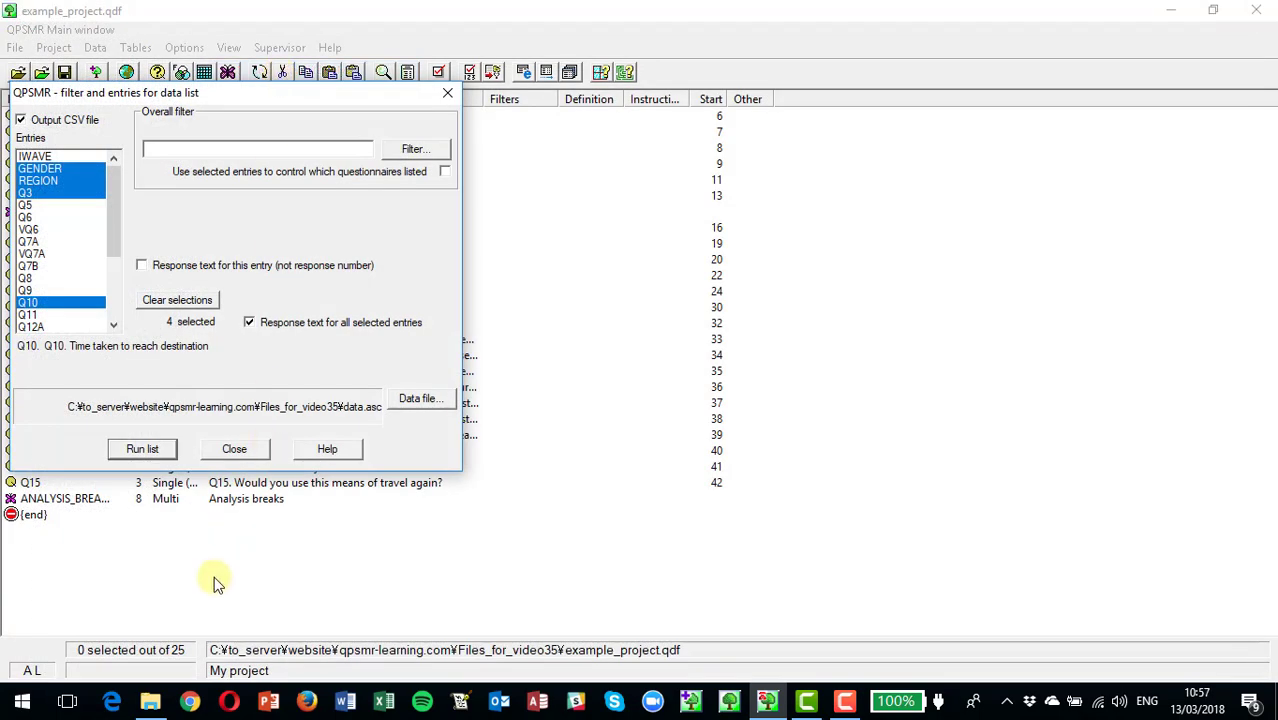
# - Open rdata001 Report.csv from the project folder in Excel and look through its columns and rows
pyautogui.click(157, 702)
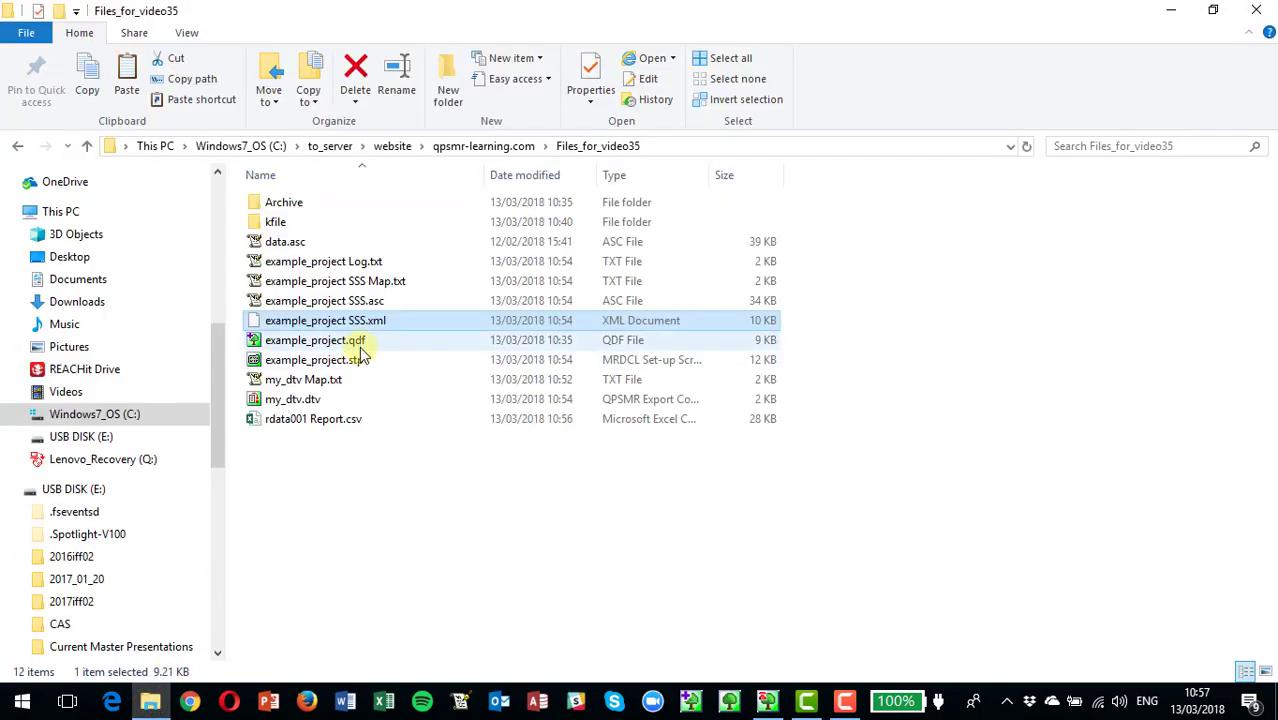
pyautogui.click(312, 424)
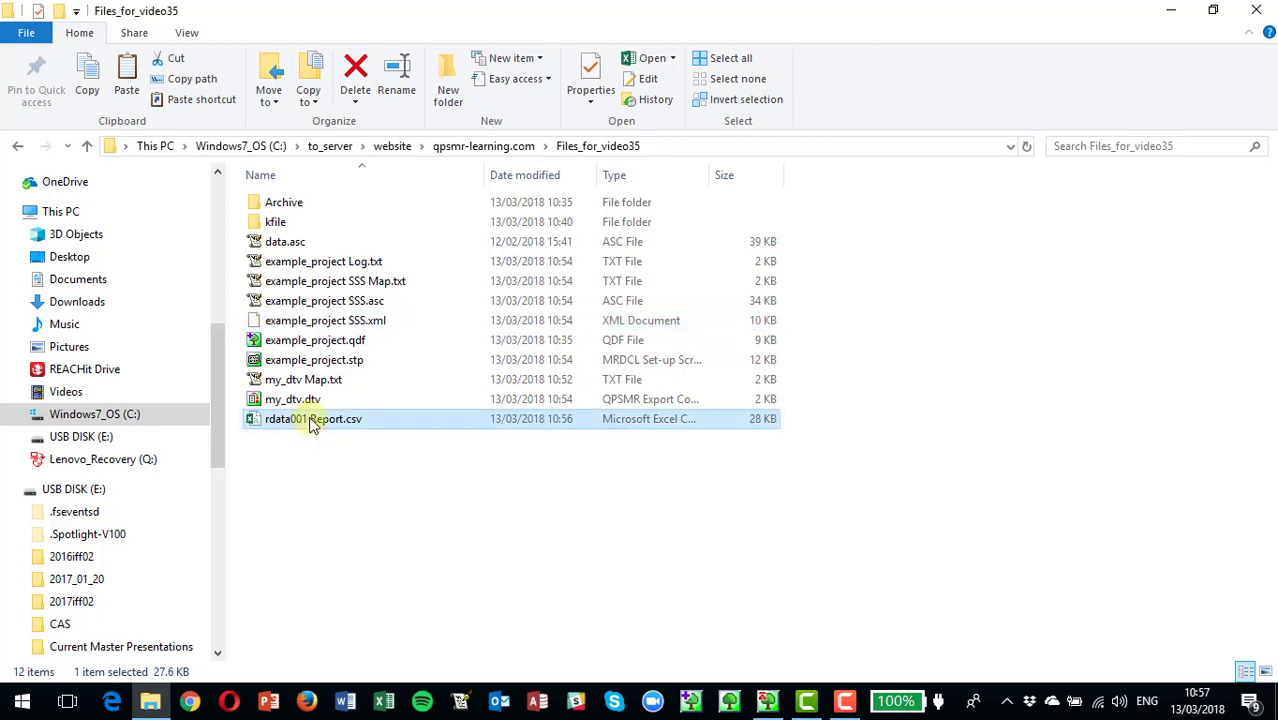
pyautogui.doubleClick(312, 424)
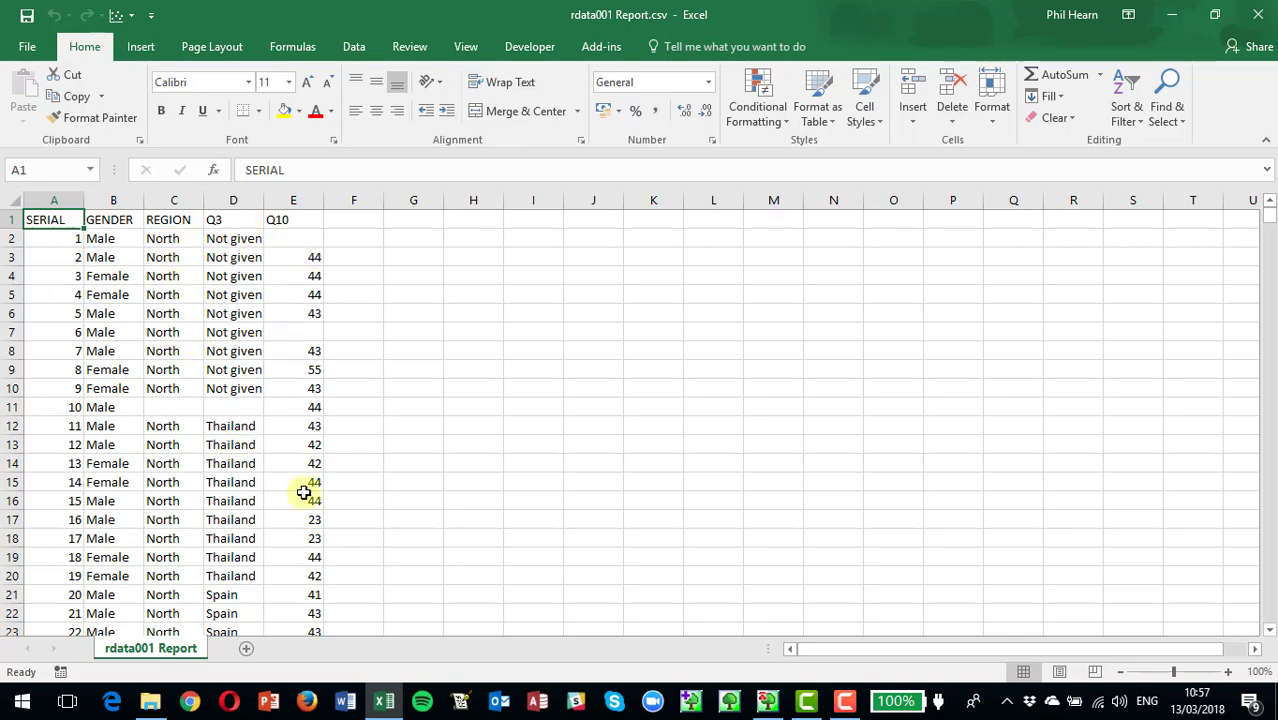
pyautogui.scroll(-4, 300, 470)
pyautogui.scroll(3, 329, 313)
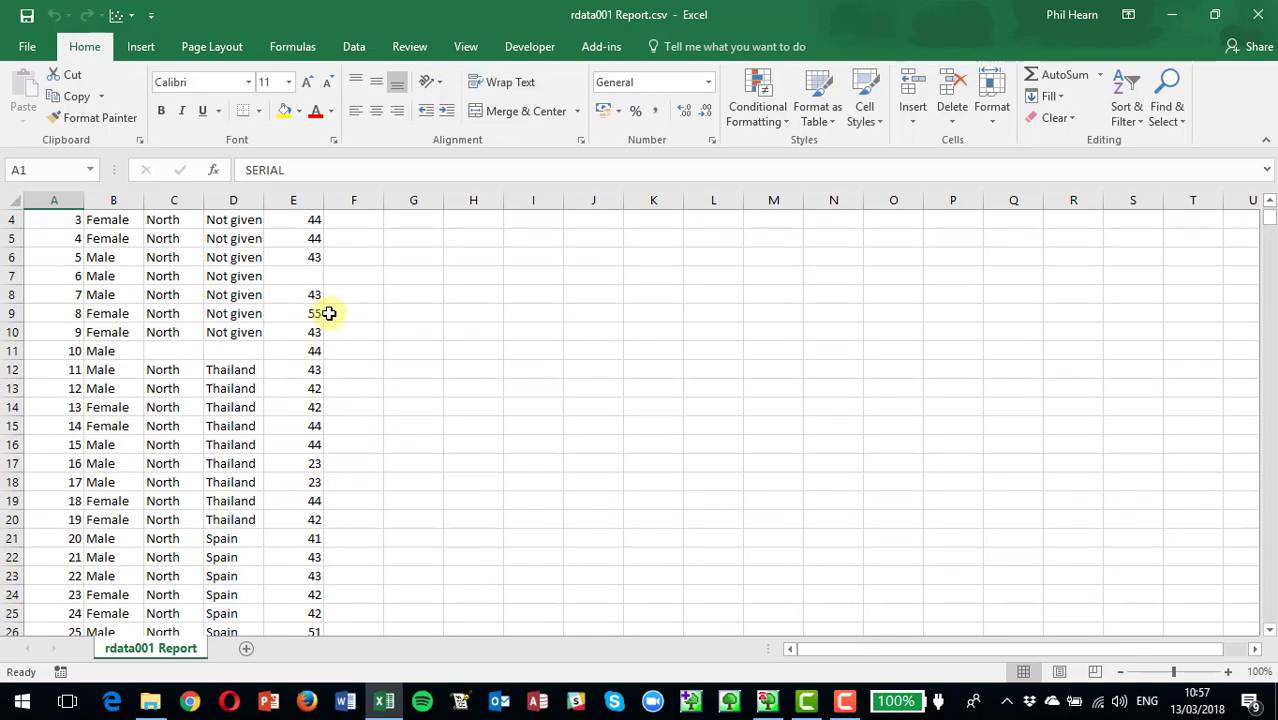
pyautogui.scroll(1, 329, 313)
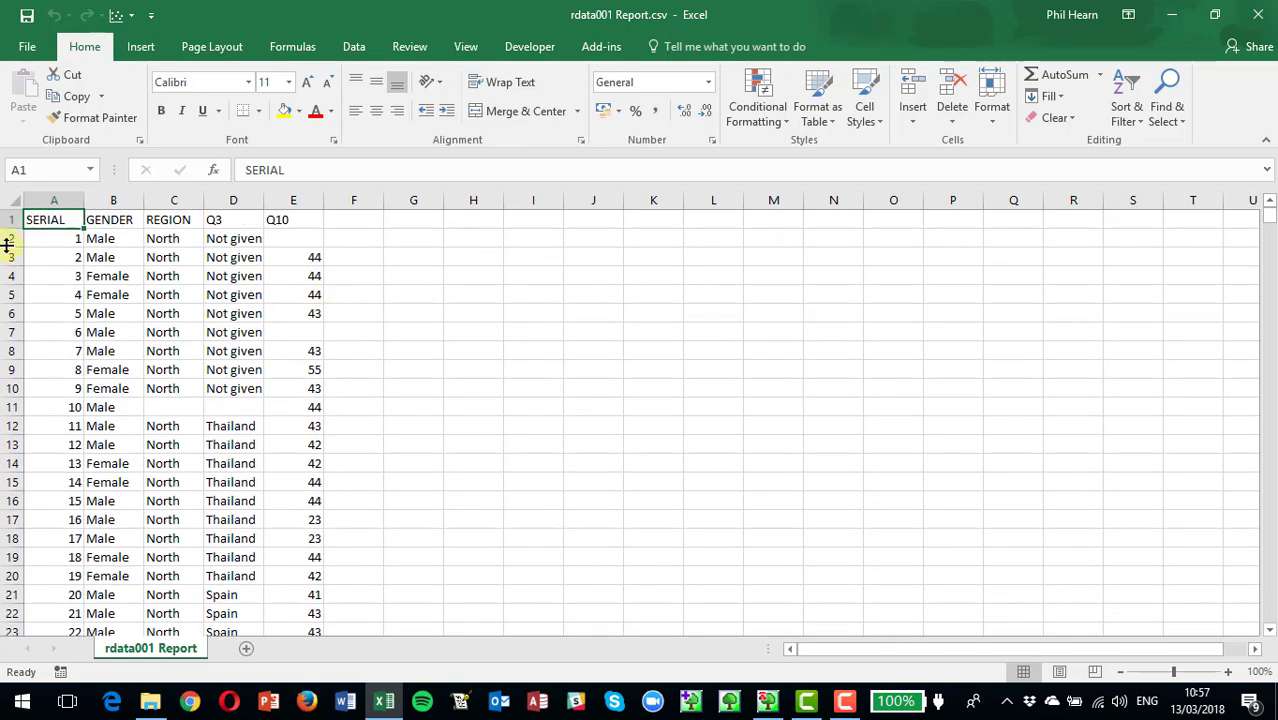